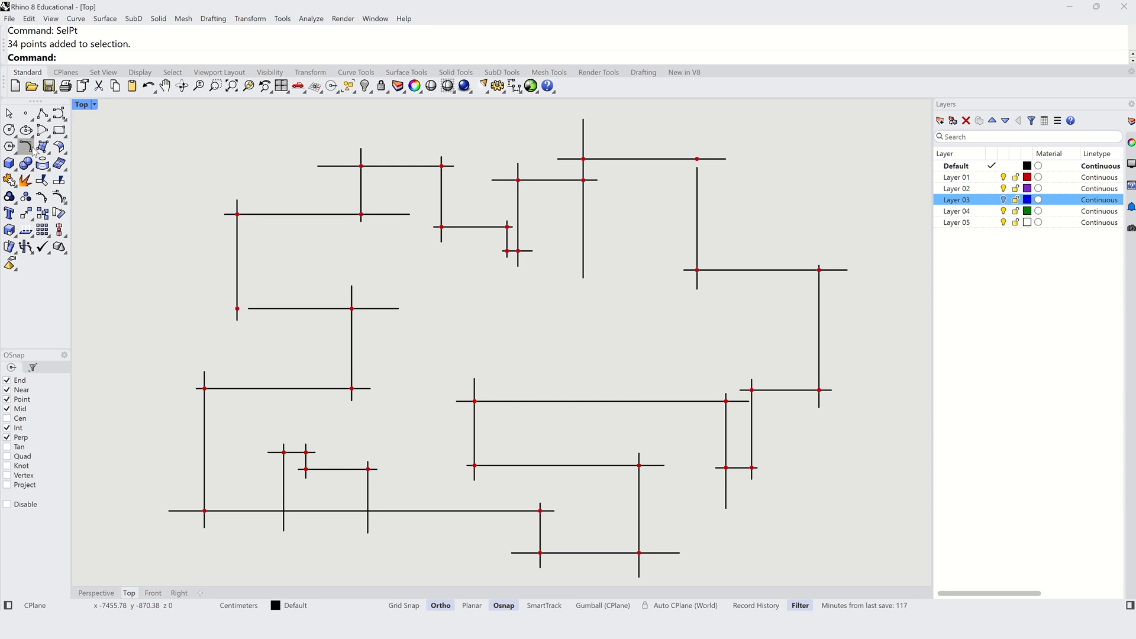
- Chamfer both ends of the upper-left vertical line with its adjoining horizontals, using distances 30,30 with Join and Trim on
left_click(32, 152)
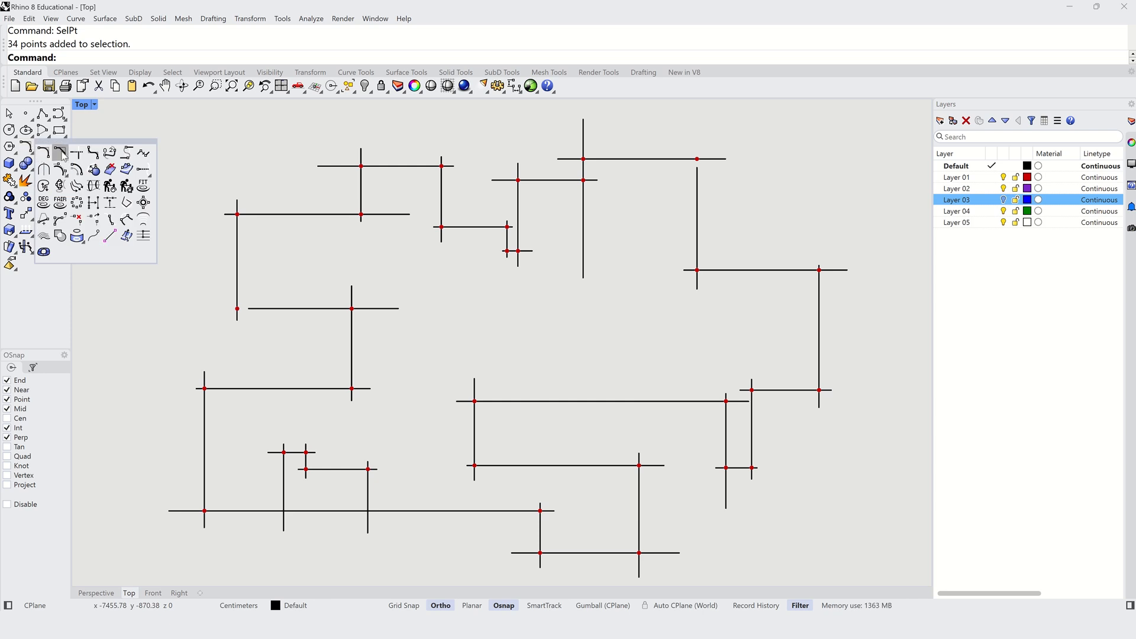
left_click(61, 153)
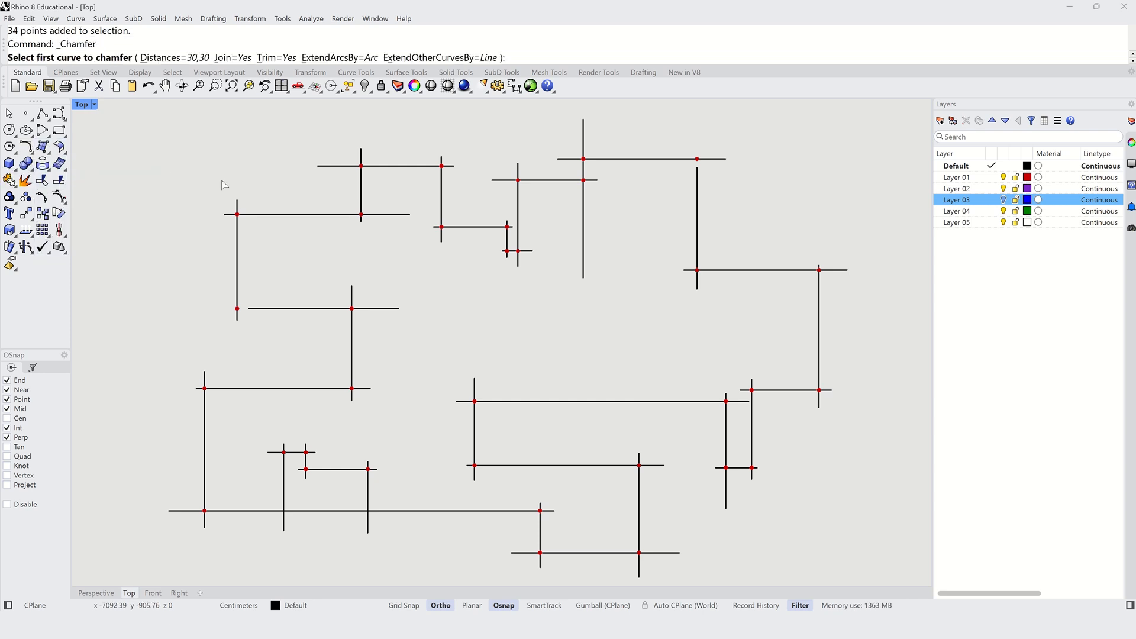
left_click(261, 219)
left_click(239, 233)
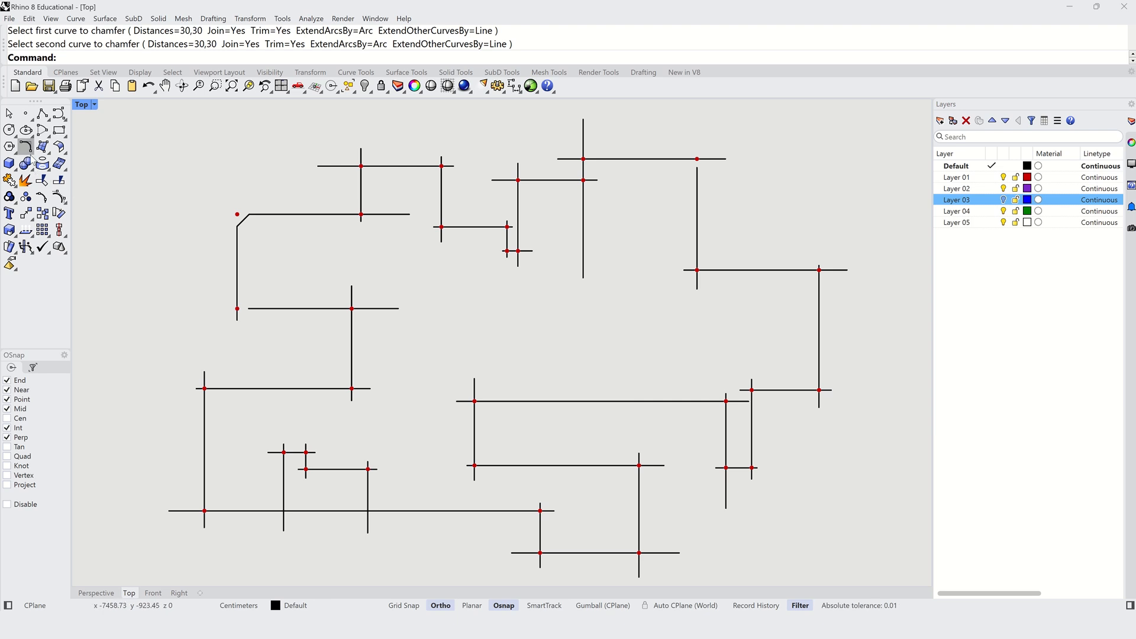
right_click(28, 149)
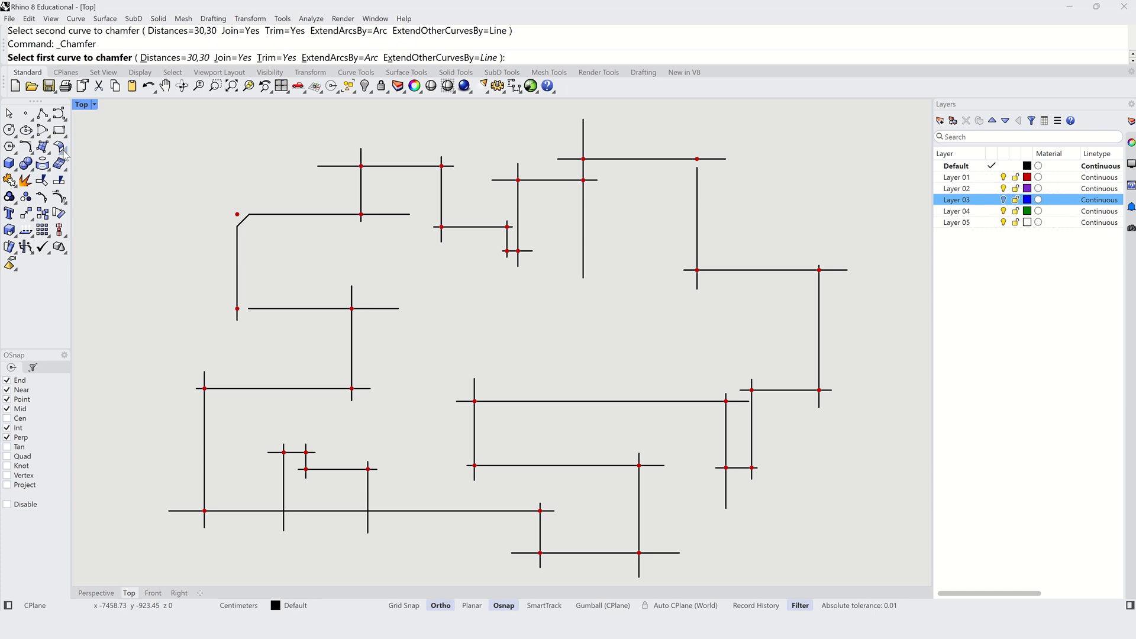
left_click(237, 295)
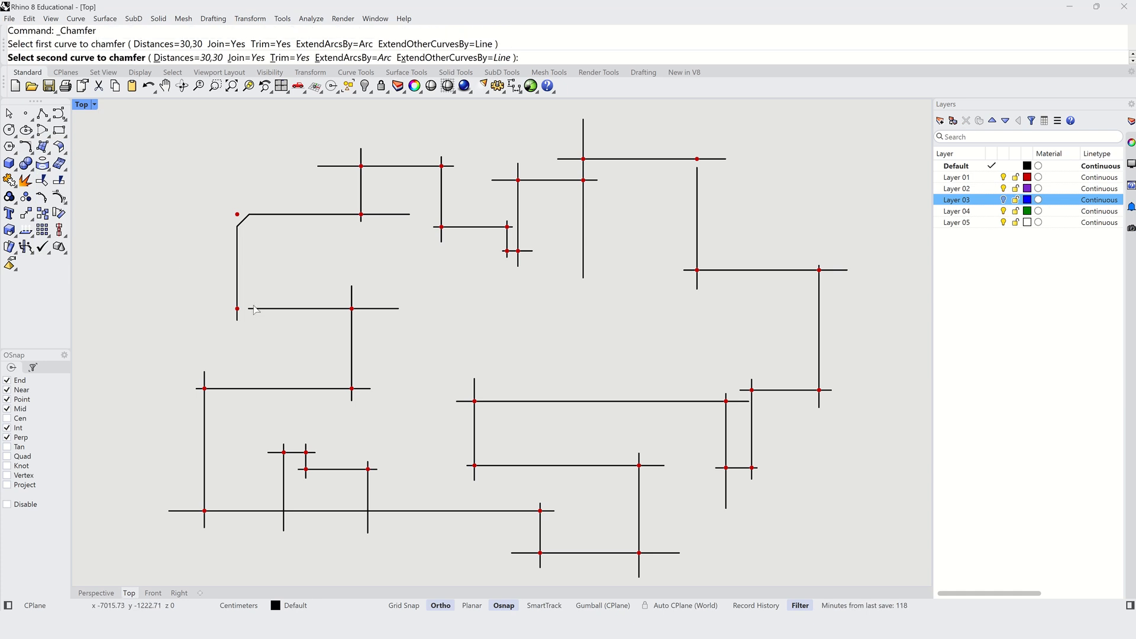
left_click(255, 308)
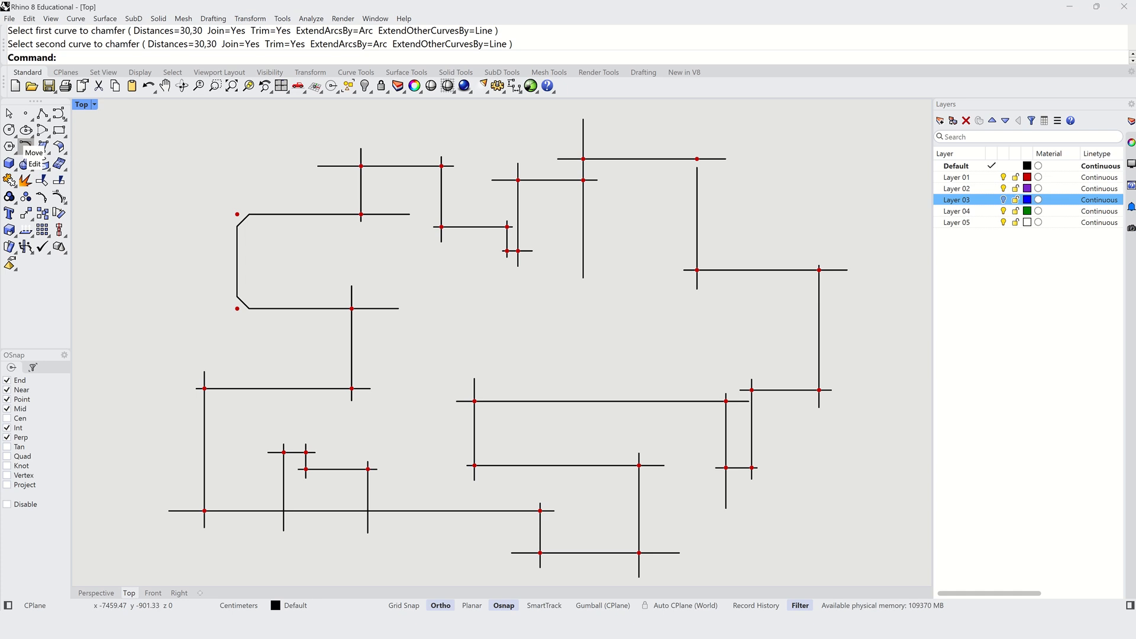
- Inspect the linked toolbar and Float to top settings of the Fillet curves button
right_click(25, 146, "shift")
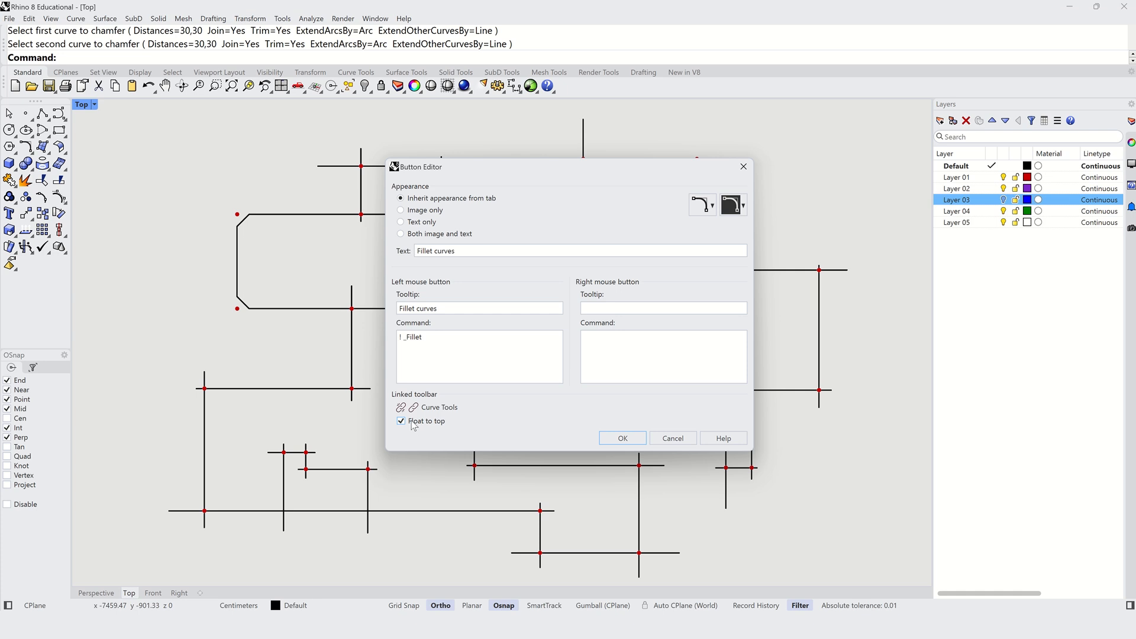
left_click(606, 436)
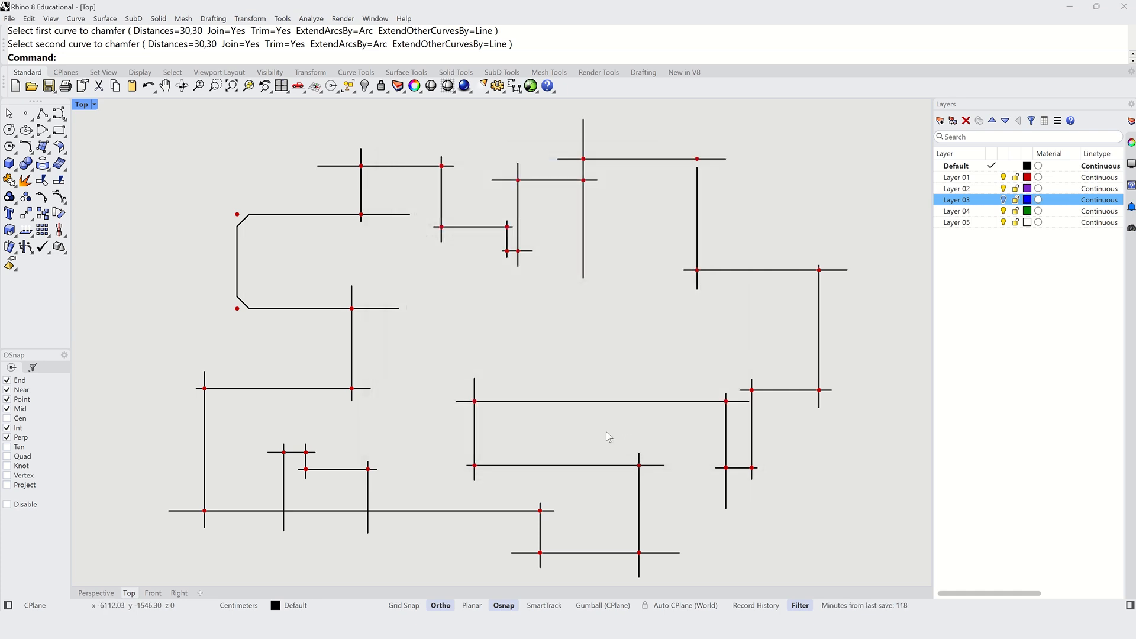
- Chamfer both ends of the short vertical line linking the two middle-left horizontals, using distances 30,30
right_click(26, 151)
left_click(336, 309)
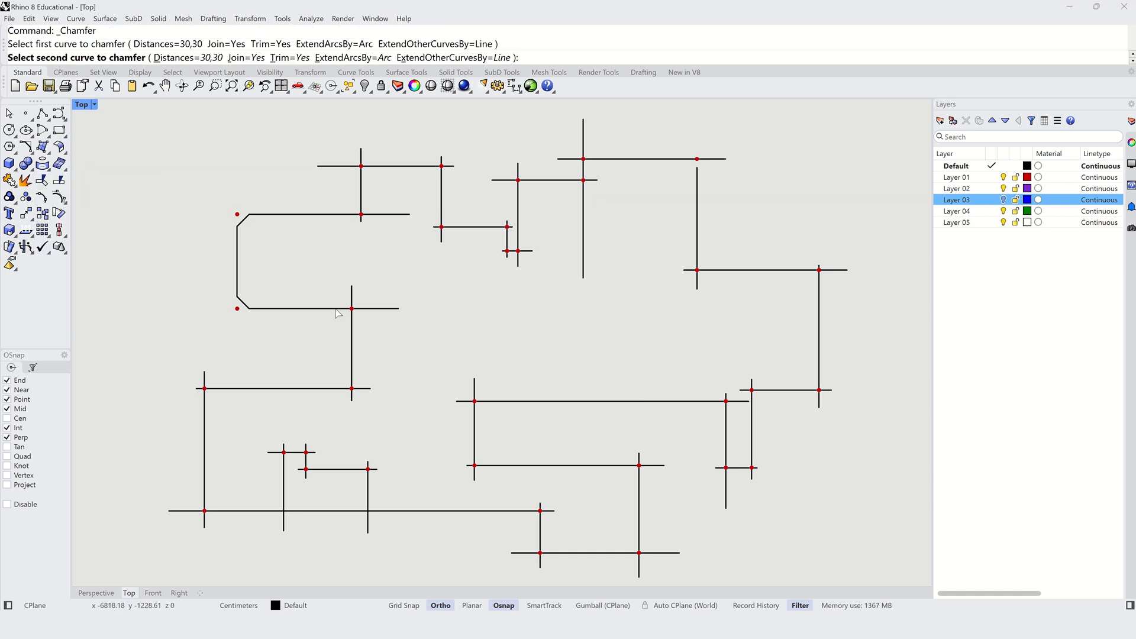
left_click(352, 327)
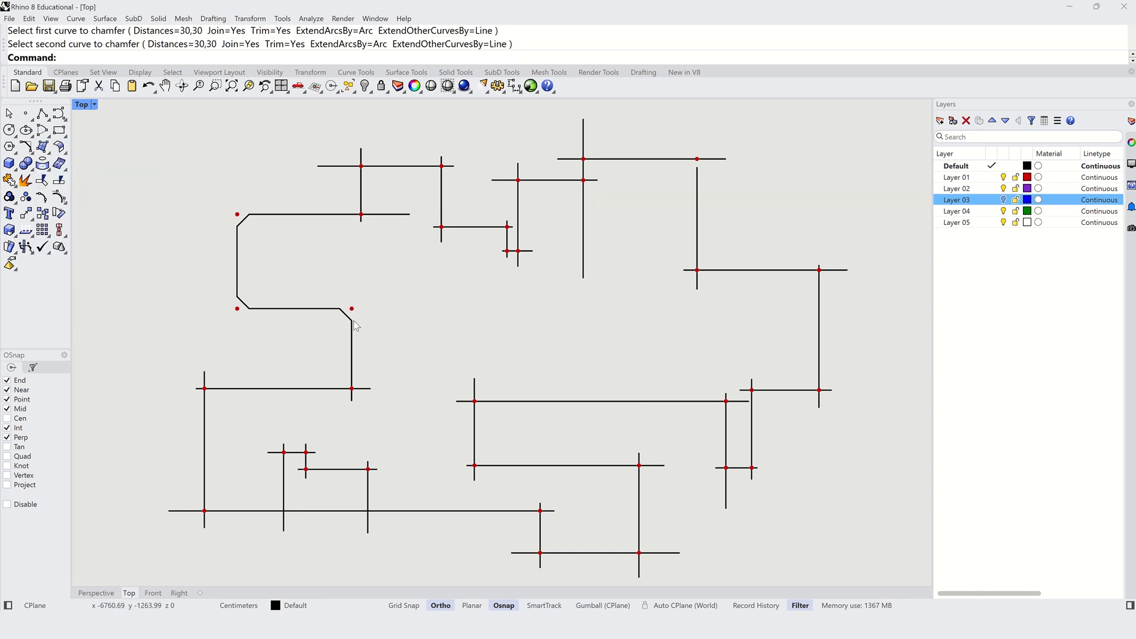
right_click(29, 146)
left_click(352, 371)
left_click(339, 389)
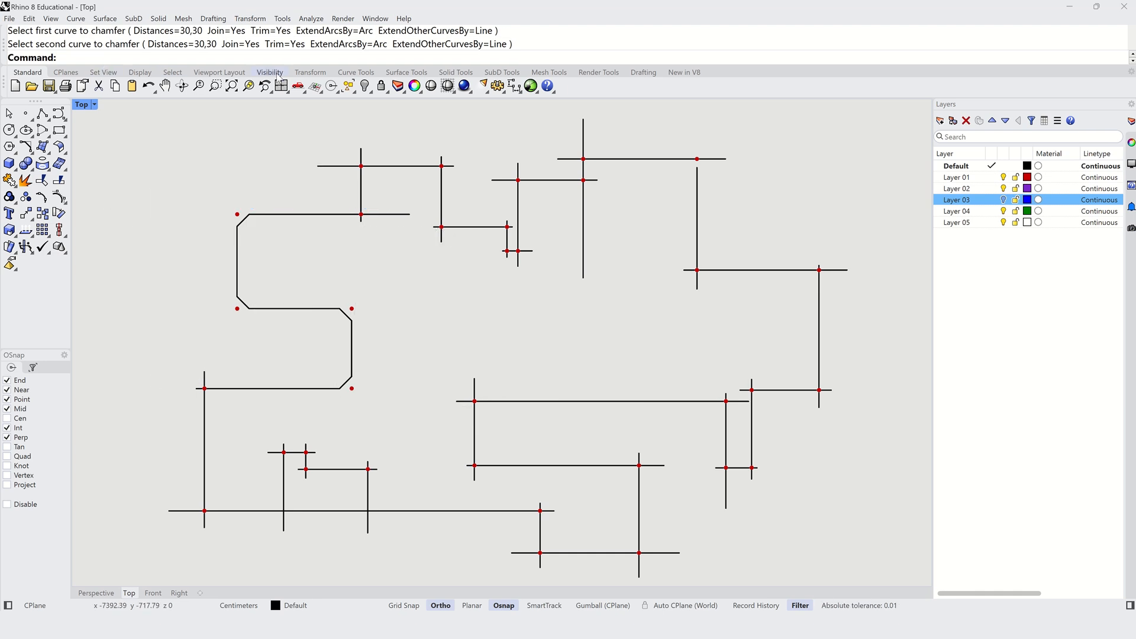
- Chamfer both ends of the lower-left vertical line with its adjoining horizontals, using distances 30,30
left_click(356, 72)
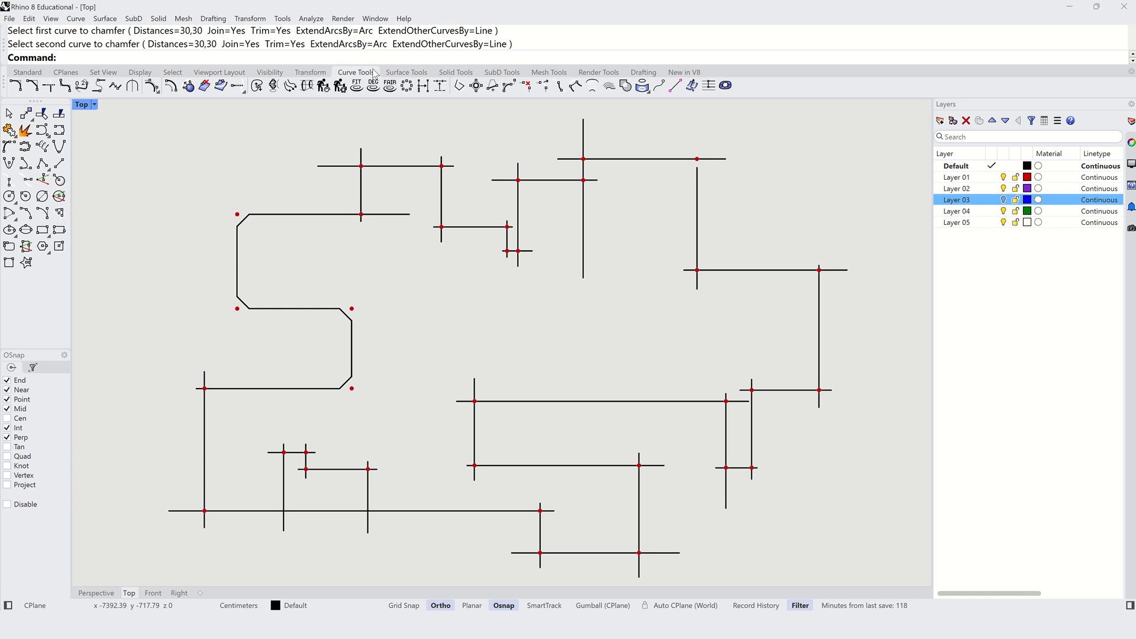
left_click(31, 86)
left_click(228, 389)
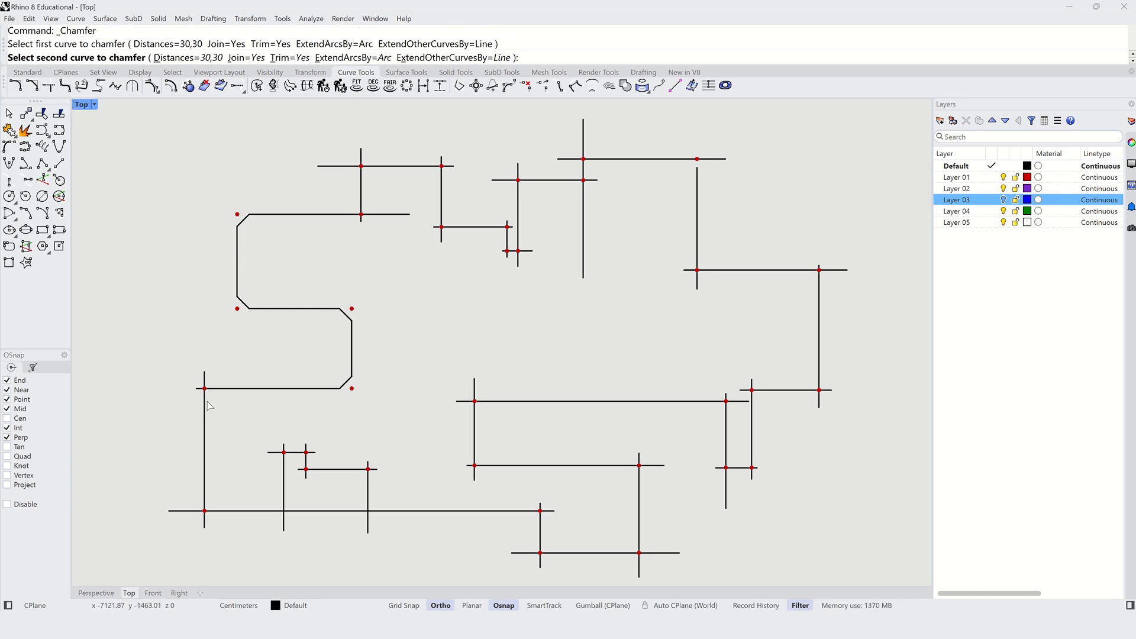
left_click(204, 409)
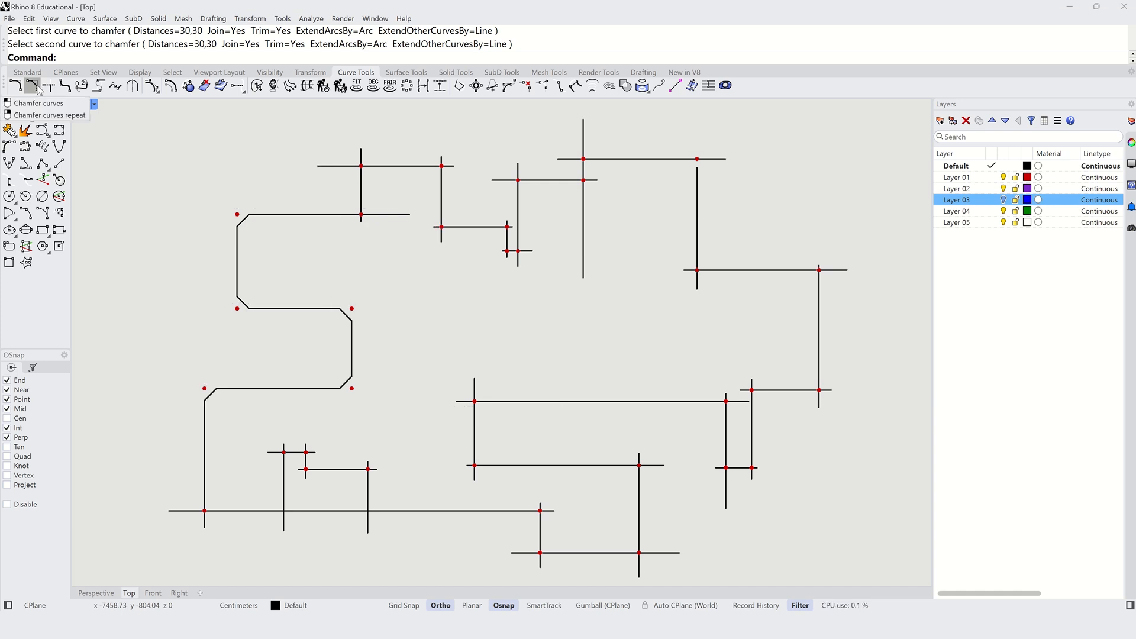
right_click(33, 86)
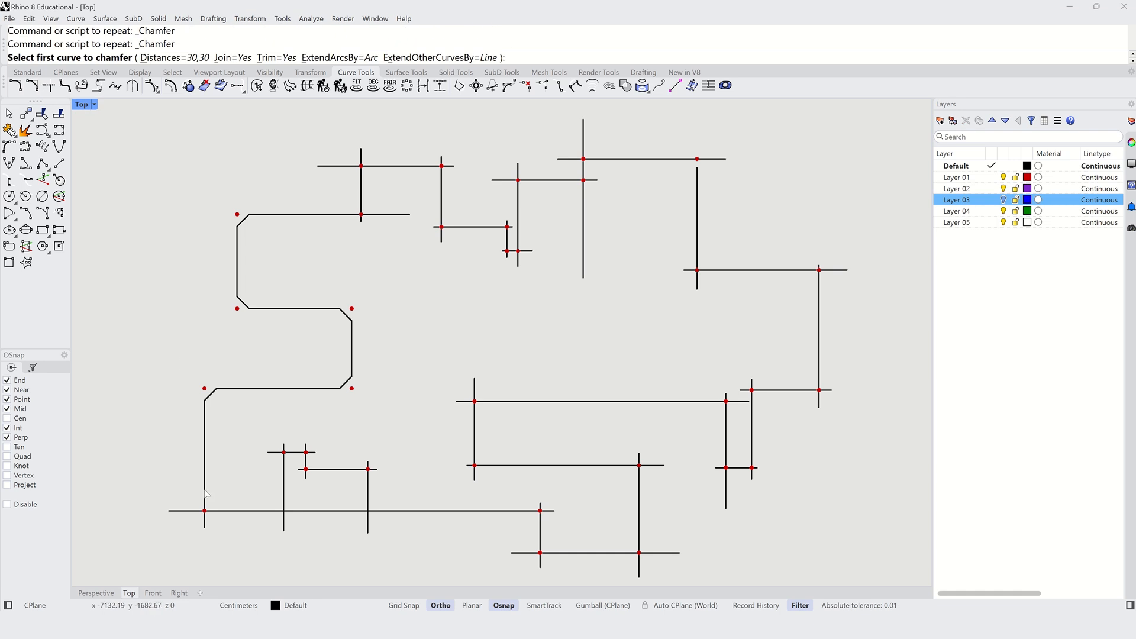
left_click(204, 469)
left_click(221, 511)
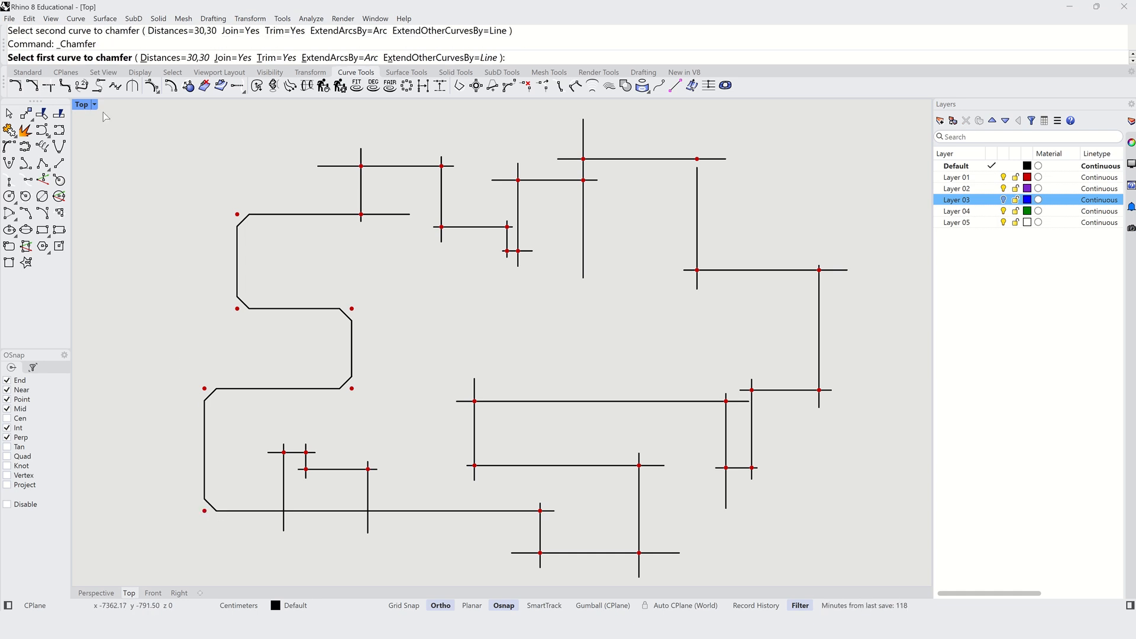
- Chamfer the long bottom horizontal with the first small vertical above it, and the outer corner of the small step nearby, at 30,30
left_click(266, 510)
left_click(285, 504)
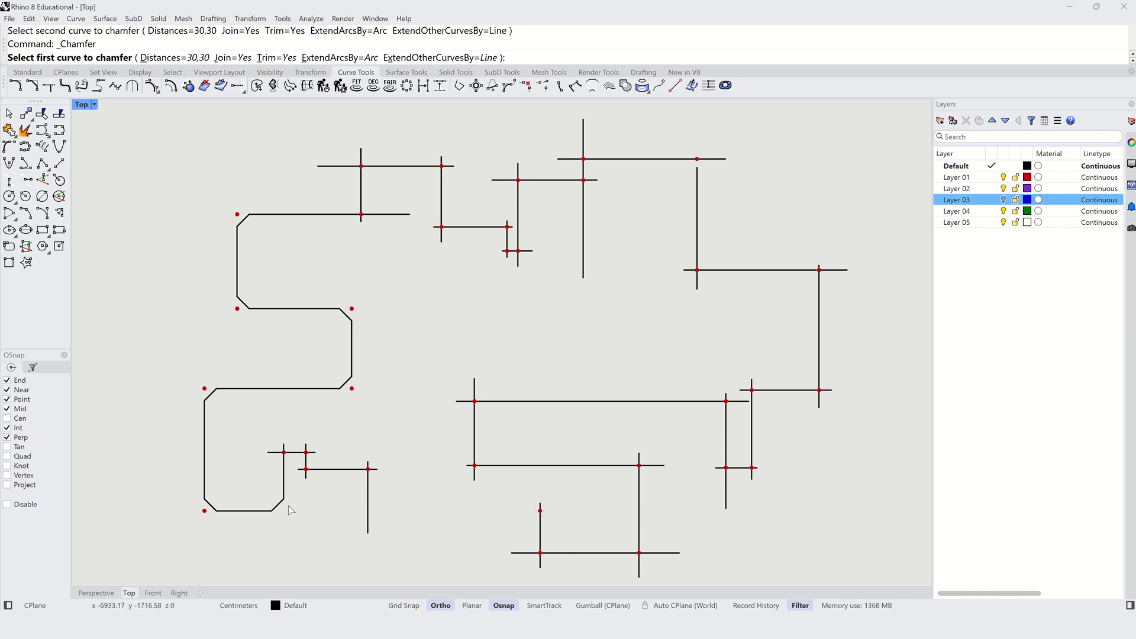
left_click(341, 471)
left_click(365, 486)
key("Return")
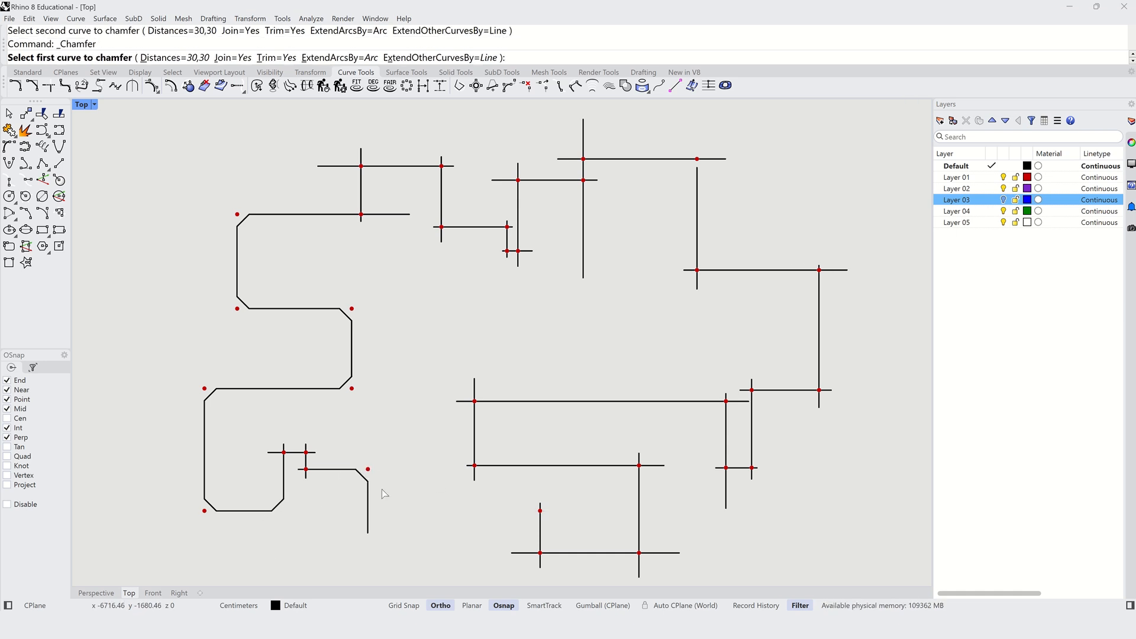
- Chamfer the lower-left corner of the central outline, where its vertical meets the lower horizontal, at distances 30,30
left_click(484, 466)
left_click(475, 449)
key("space")
key("Escape")
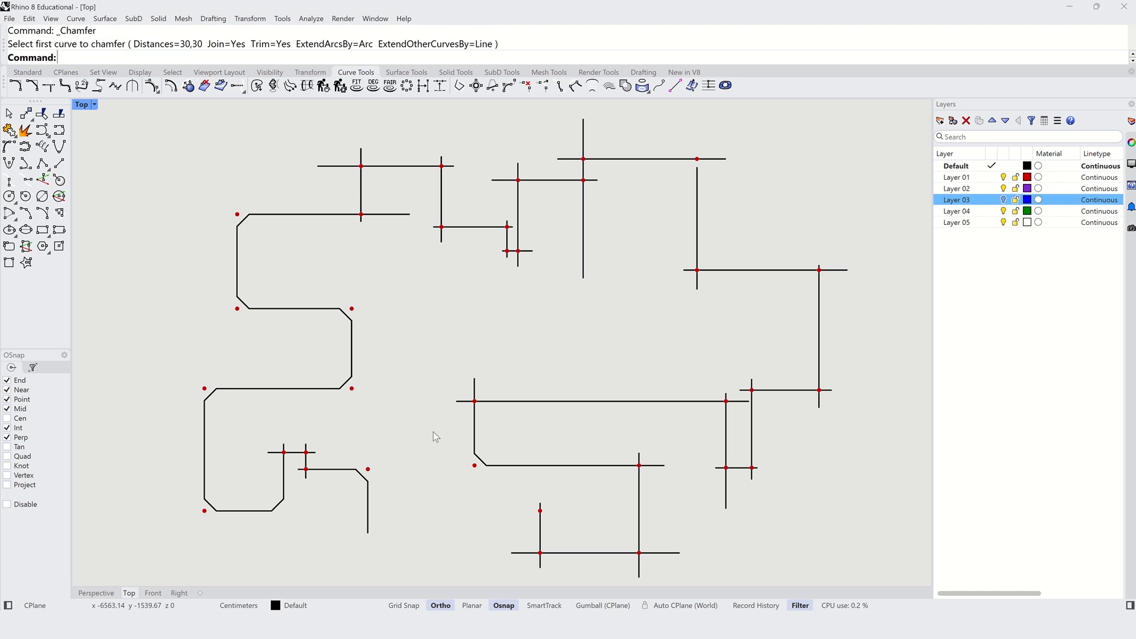
- Trim the overhanging line ends at the upper-left corner of the central outline to leave a sharp corner
left_click(42, 114)
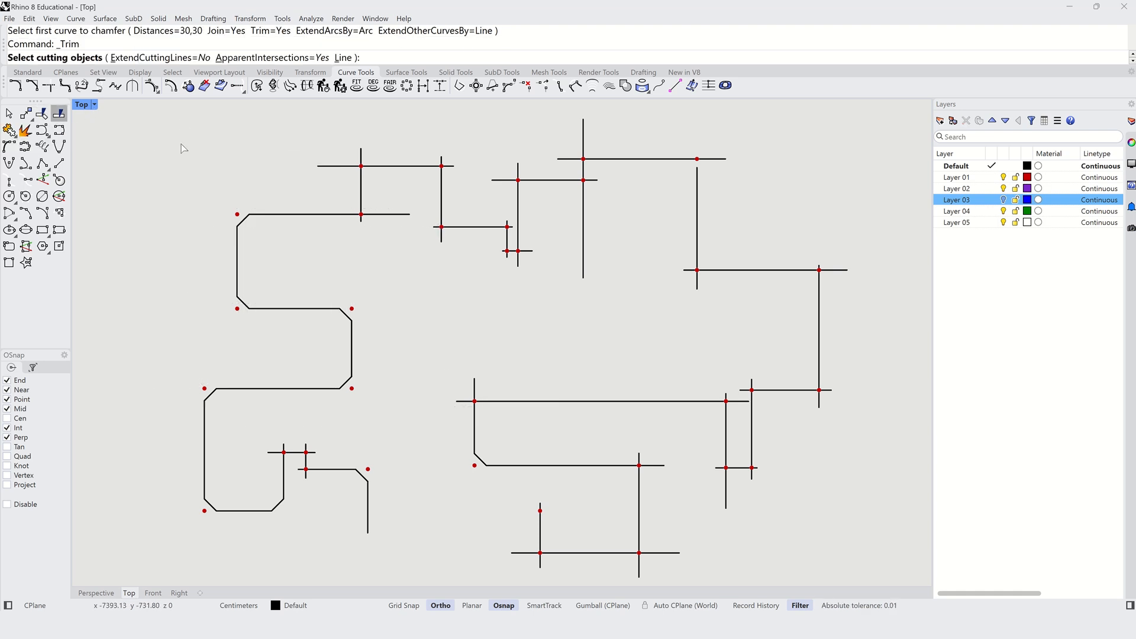
left_click(475, 415)
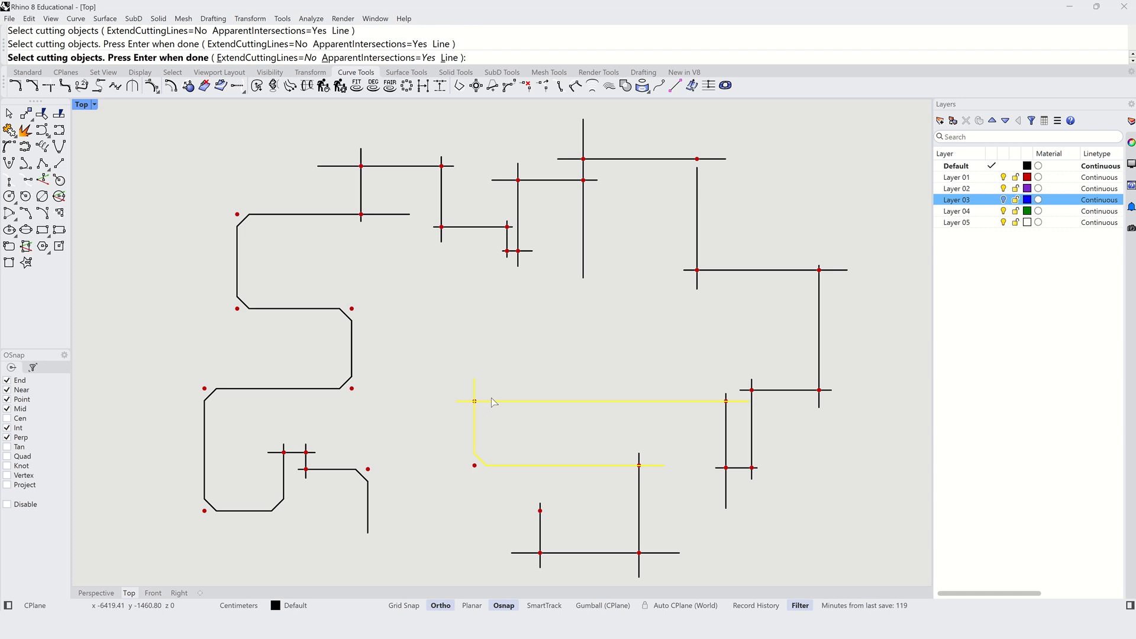
key("Return")
left_click(474, 388)
left_click(465, 401)
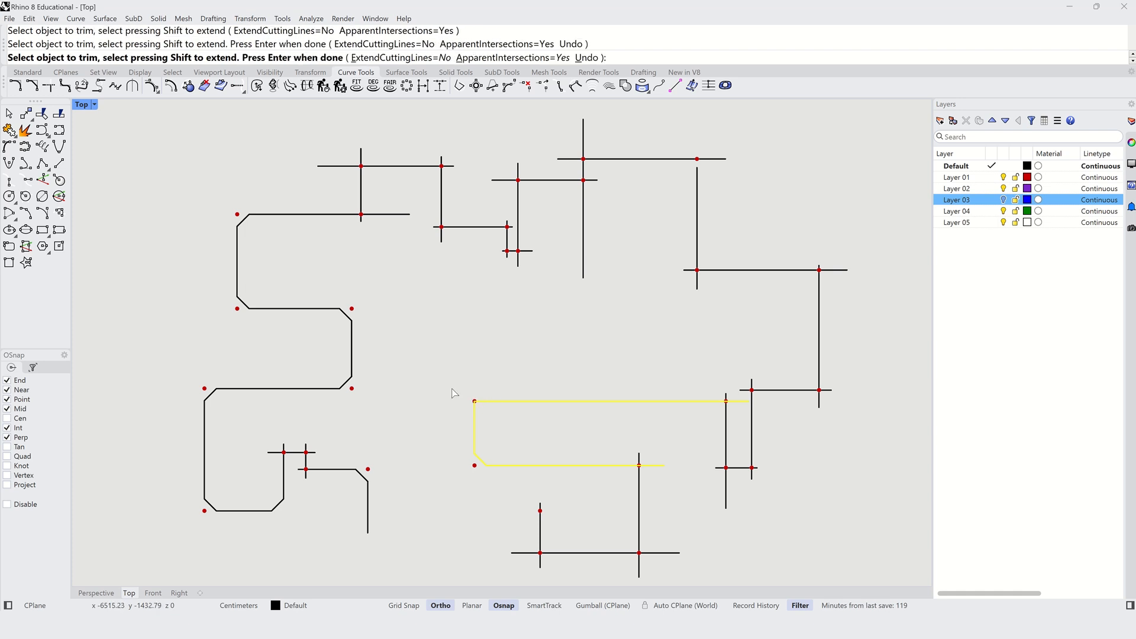
key("Return")
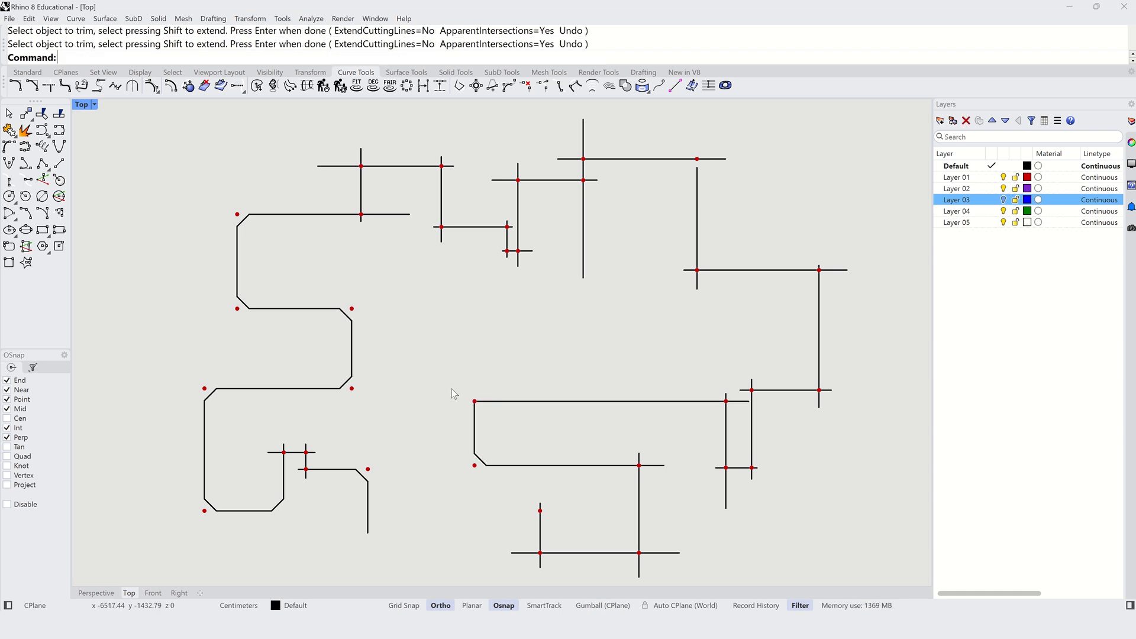
- Trim the overhanging line ends at the lower inner corner of the small step in the lower-left outline
key("Return")
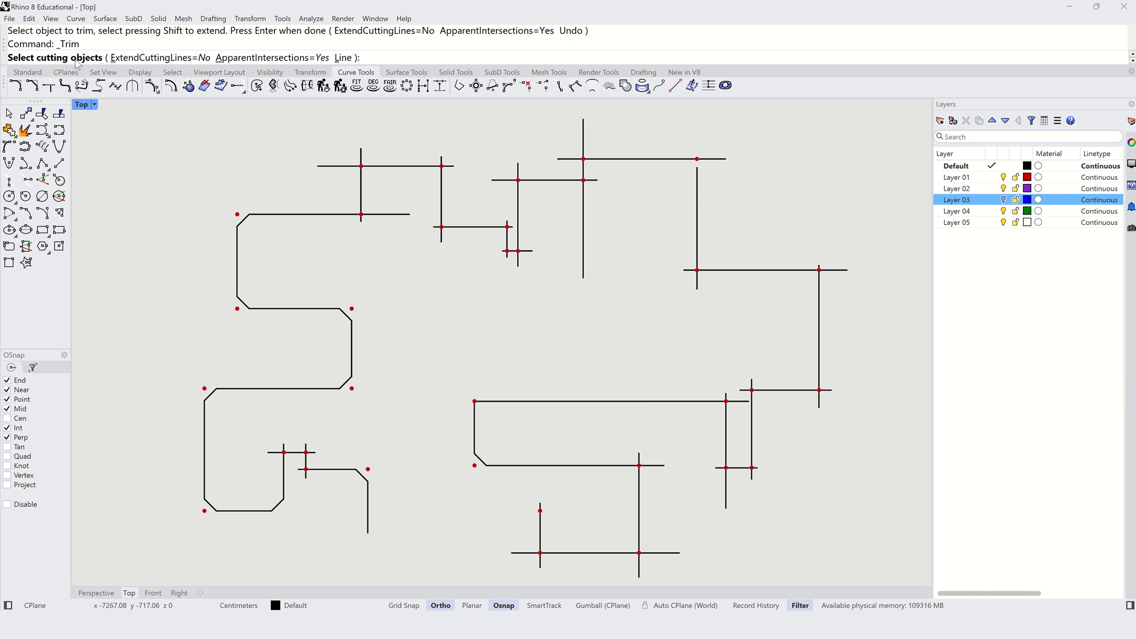
left_click(308, 481)
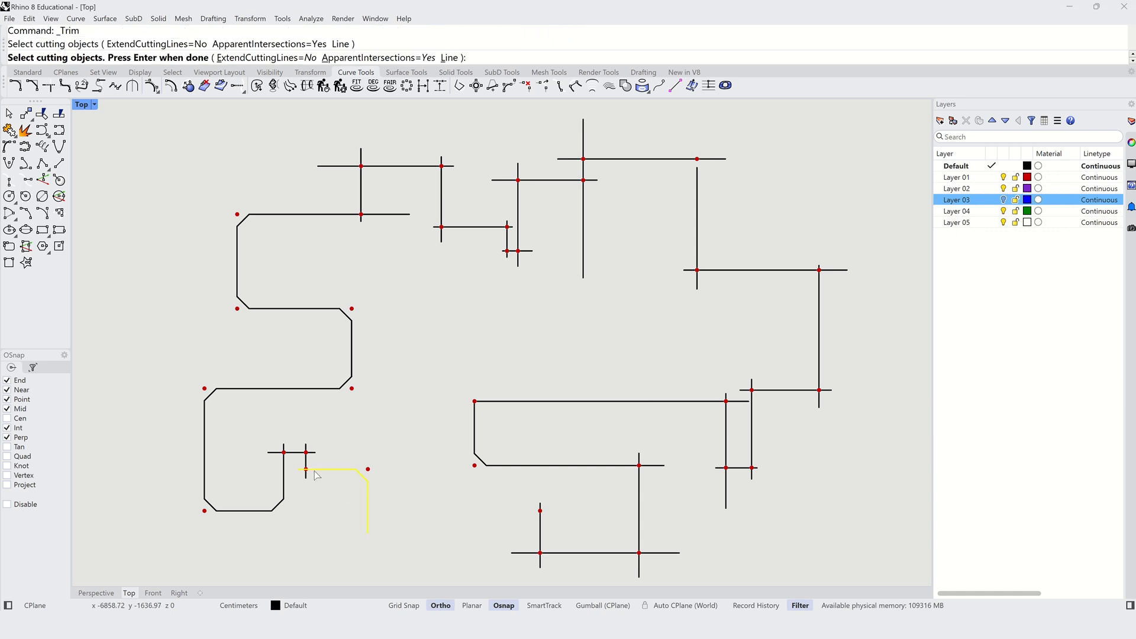
left_click(308, 482)
key("Return")
left_click(307, 477)
key("Return")
left_click(307, 476)
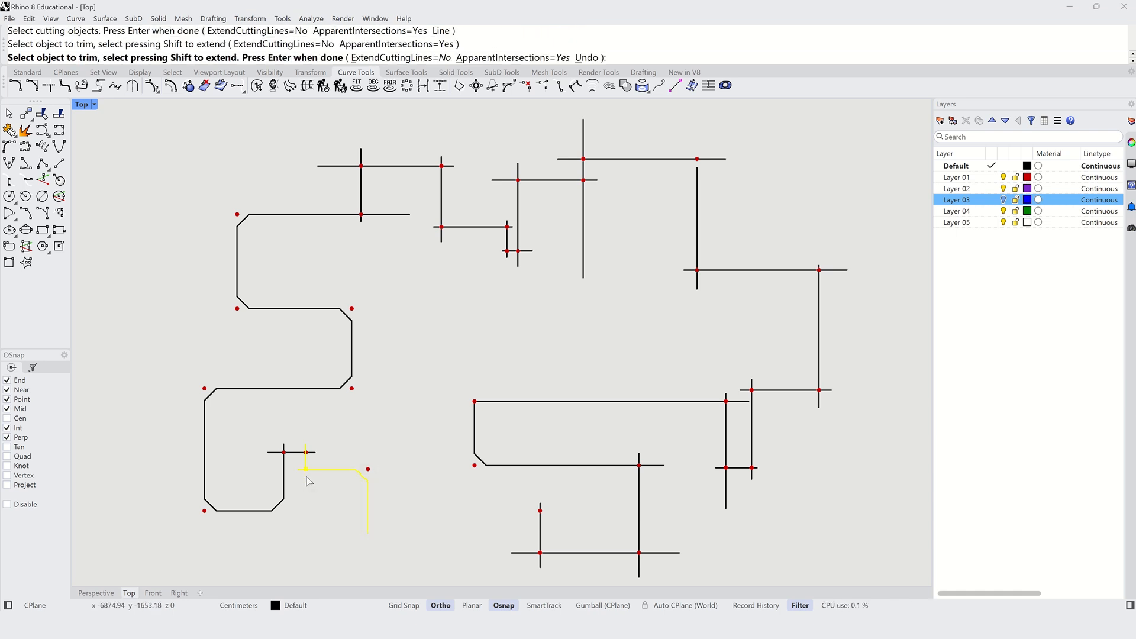
left_click(302, 470)
key("Return")
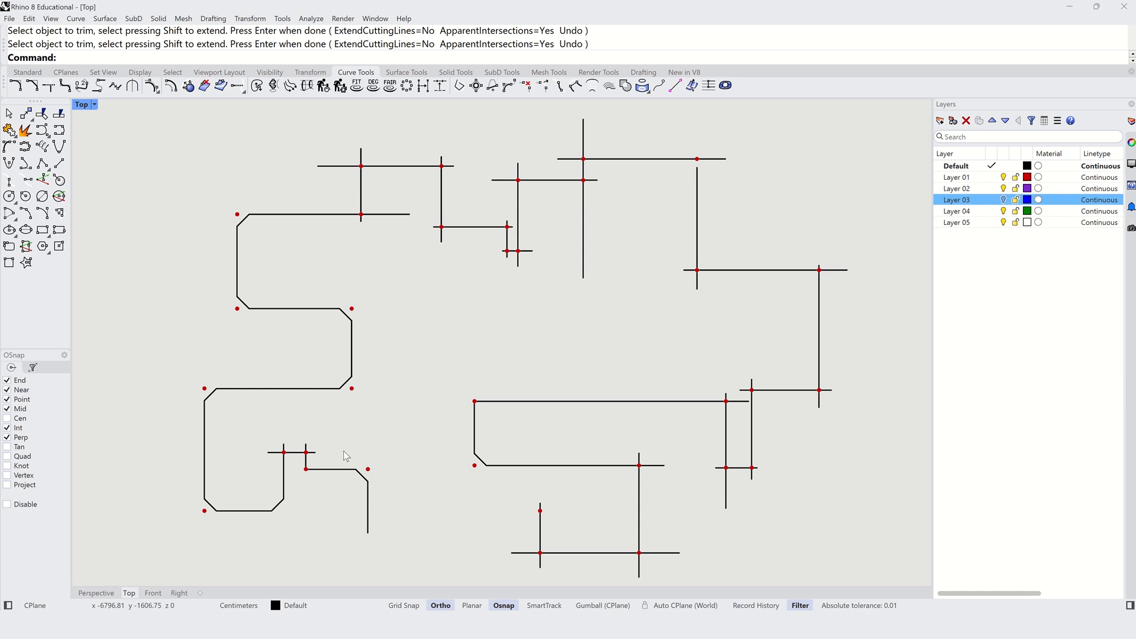
- Trim the overhanging line ends at the upper-right corner of the small step in the lower-left outline
key("Return")
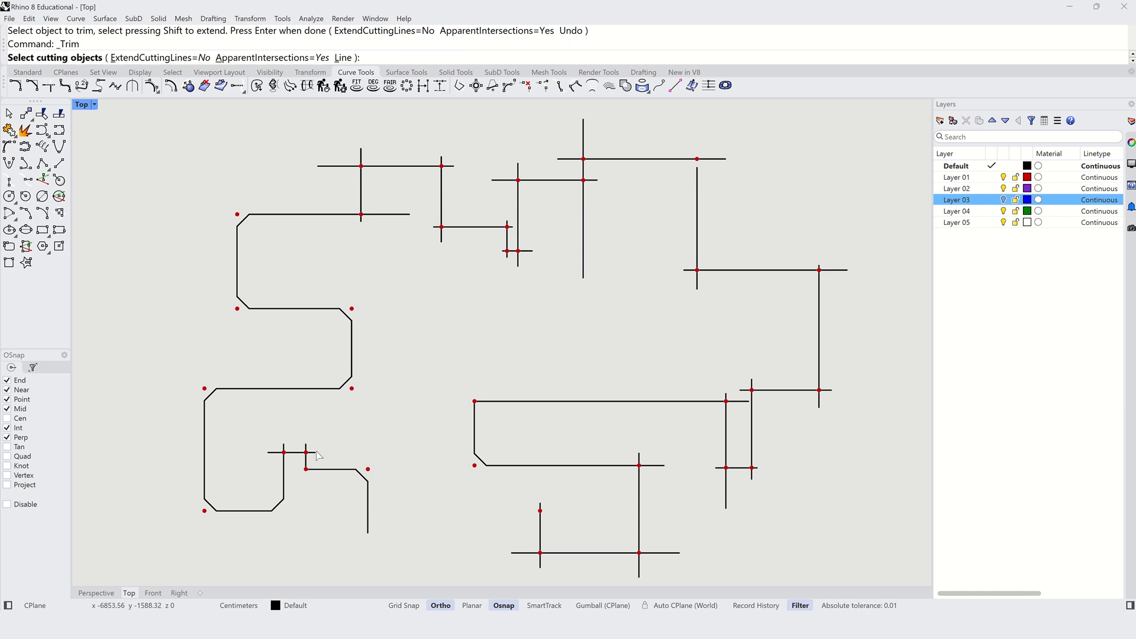
left_click(305, 457)
left_click(302, 454)
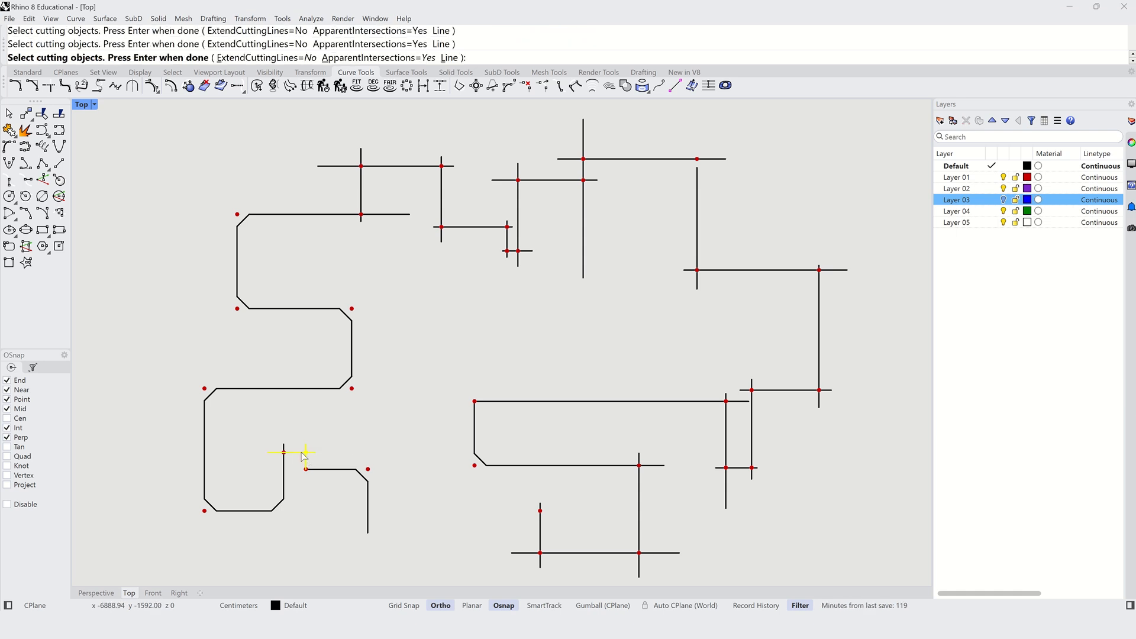
key("Return")
left_click(317, 453)
key("Return")
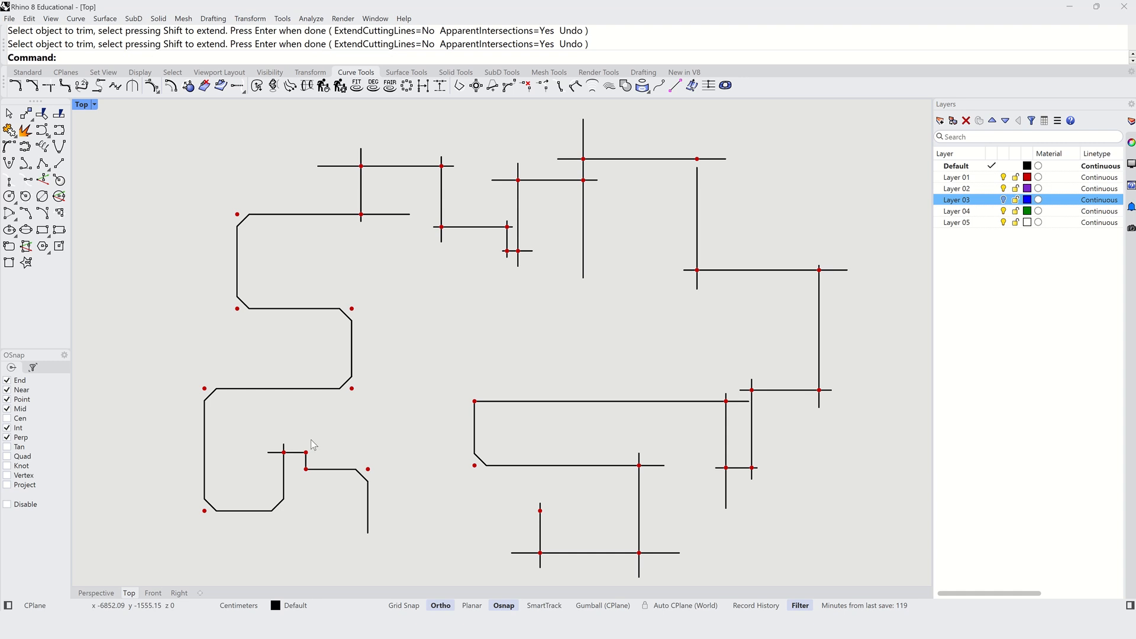
- Trim the overhanging line ends at the upper-left corner of the small step, where it meets the chamfered outline
key("Return")
left_click(296, 454)
left_click(284, 468)
key("Return")
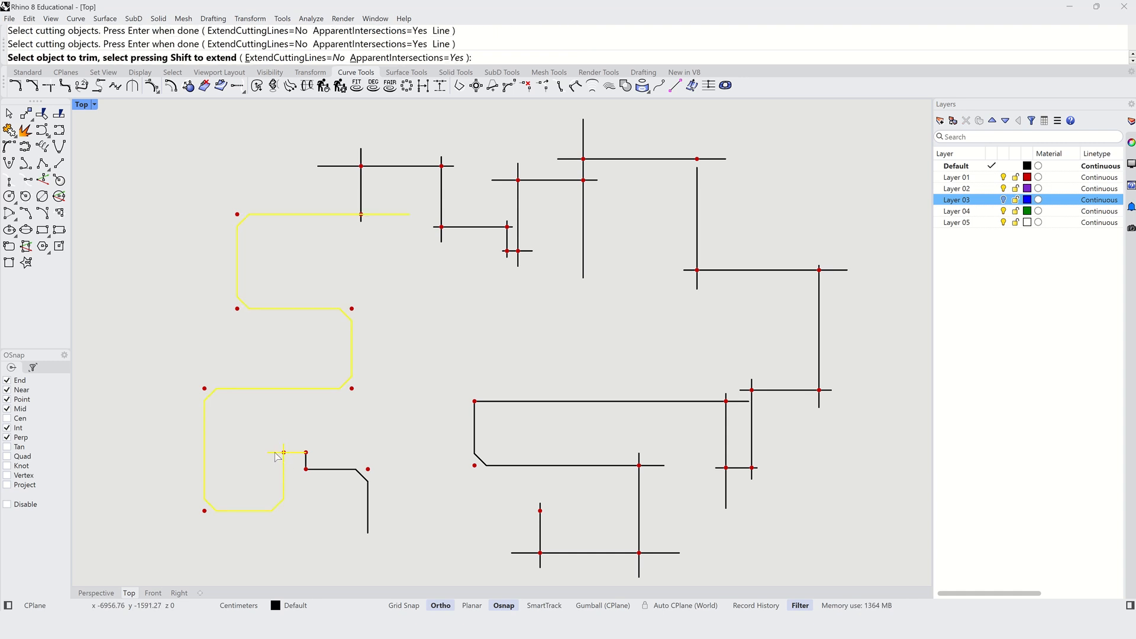
left_click(276, 452)
left_click(284, 447)
key("Return")
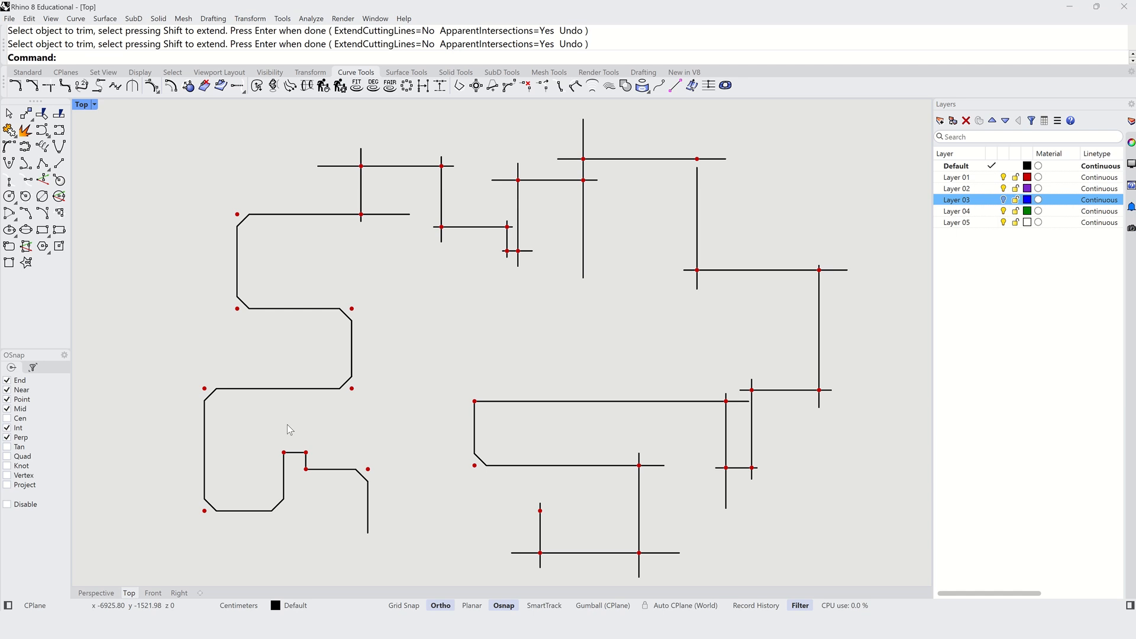
- Chamfer the chamfered outline's top horizontal with the vertical line crossing near its right end, using distances 30,30
type("Chamfer")
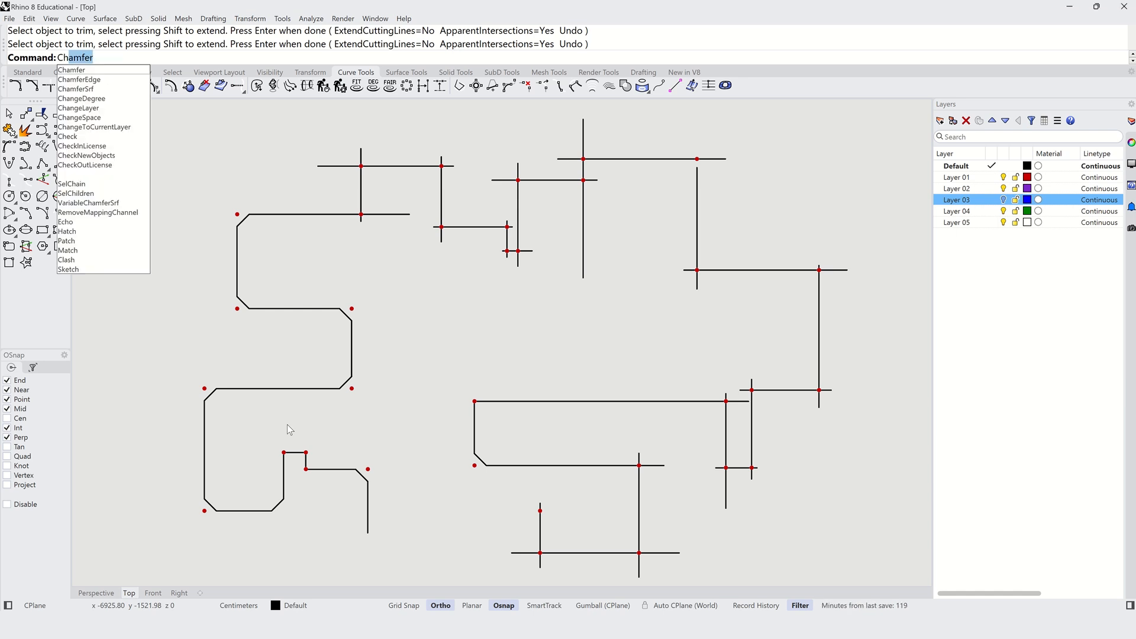
key("Return")
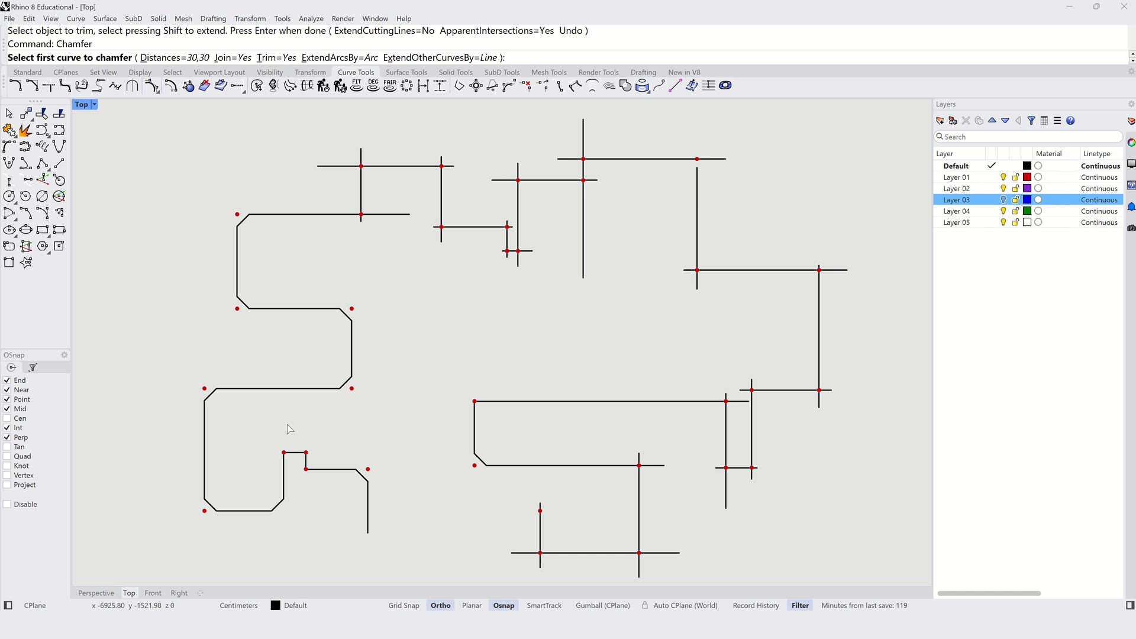
left_click(353, 214)
left_click(360, 206)
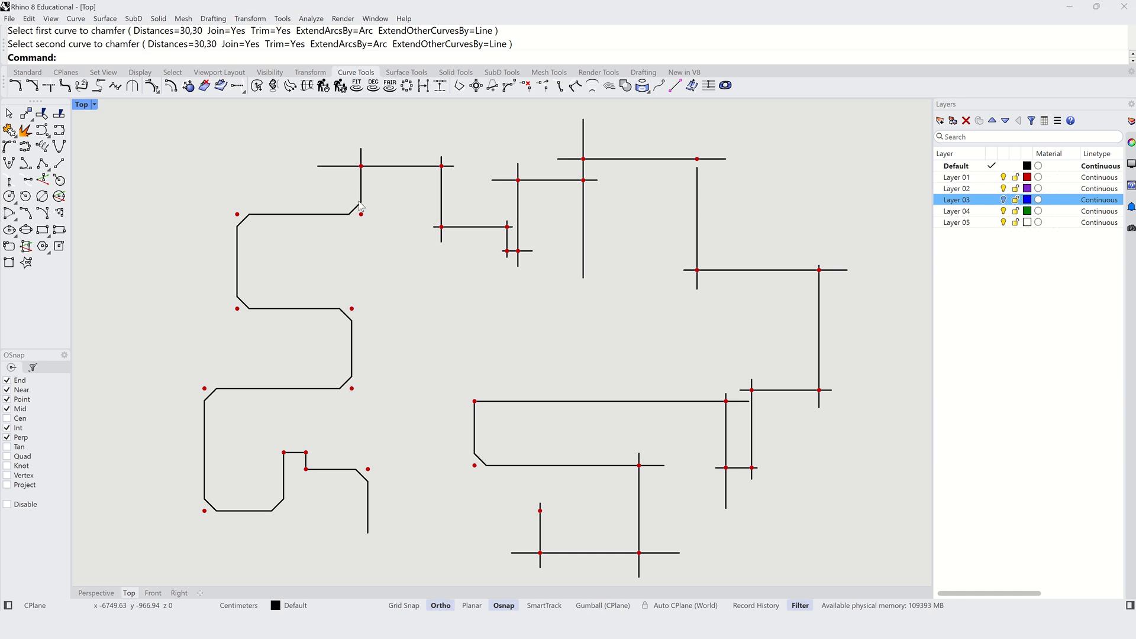
- Trim the overhanging line ends at the corner where the chamfered outline's upper vertical meets the top horizontal line
type("Trim")
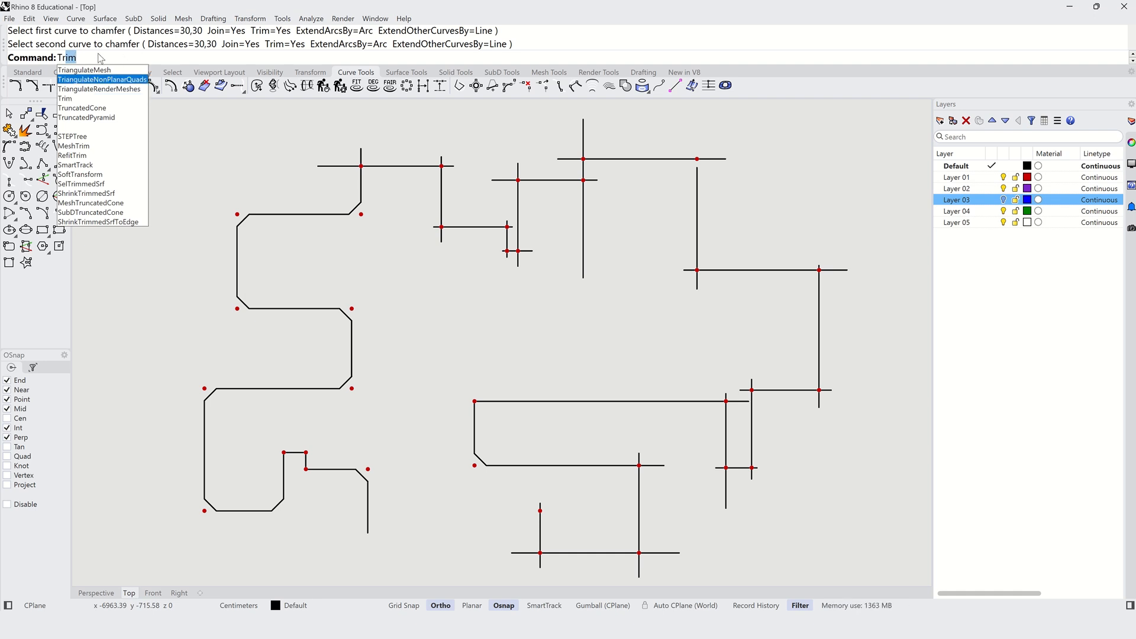
key("Return")
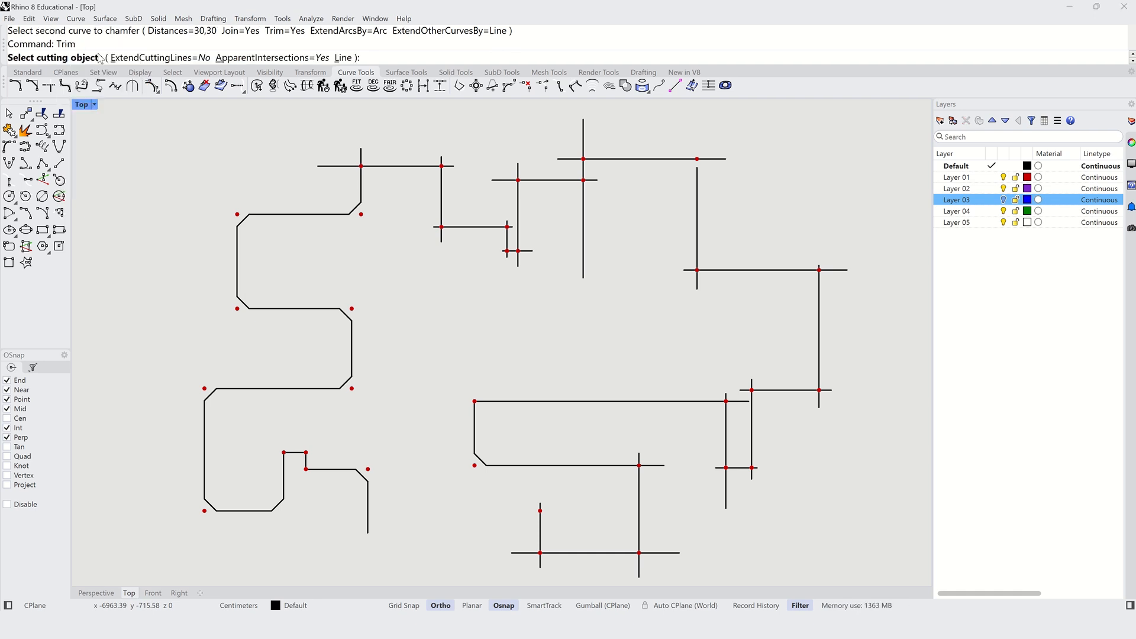
left_click(354, 167)
left_click(361, 177)
key("Return")
left_click(361, 158)
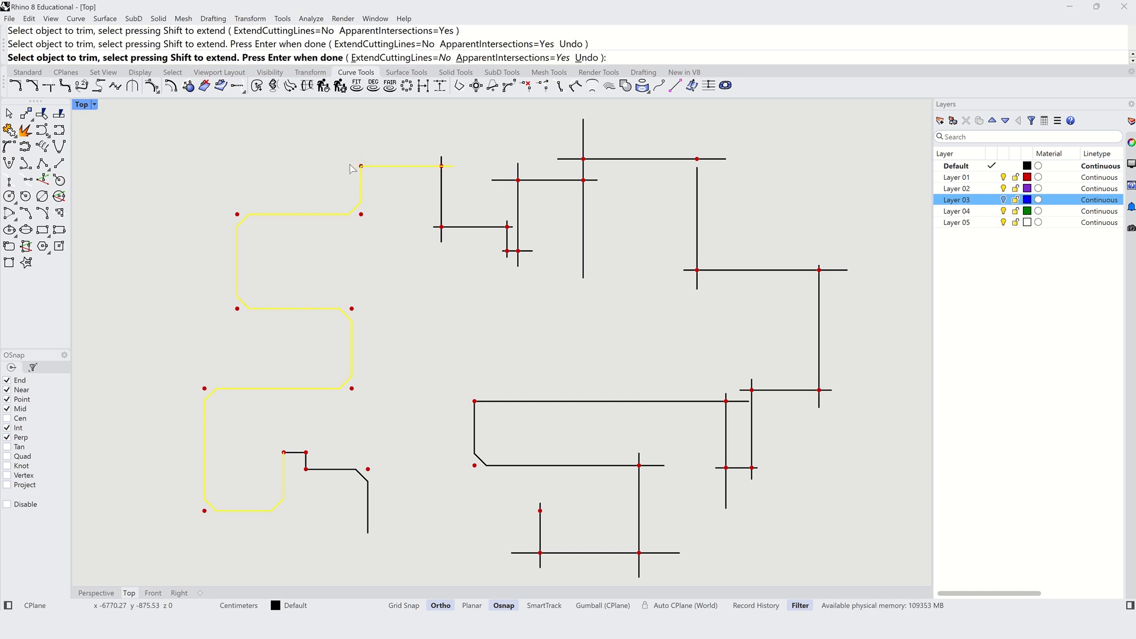
key("Return")
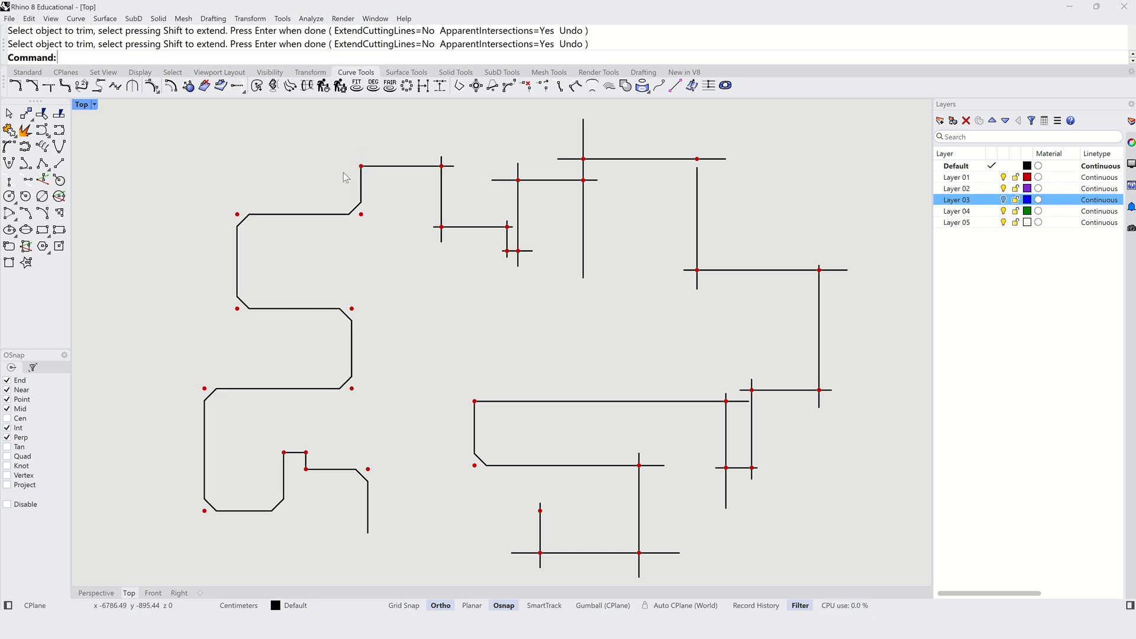
- Add a new command alias named TR in the Rhino options
left_click(28, 72)
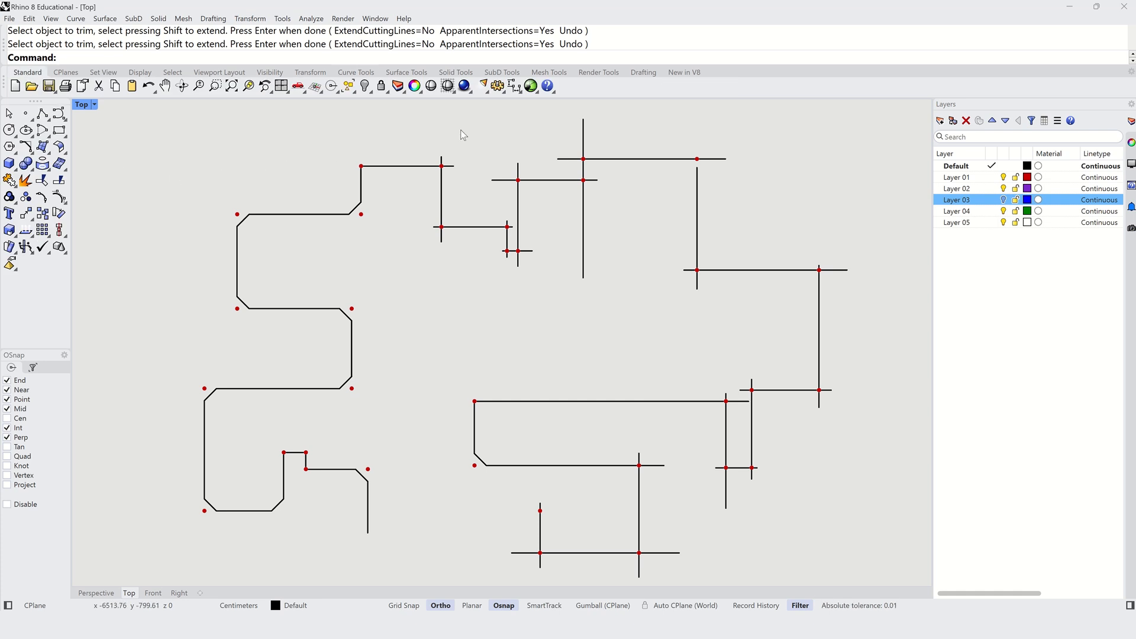
left_click(496, 89)
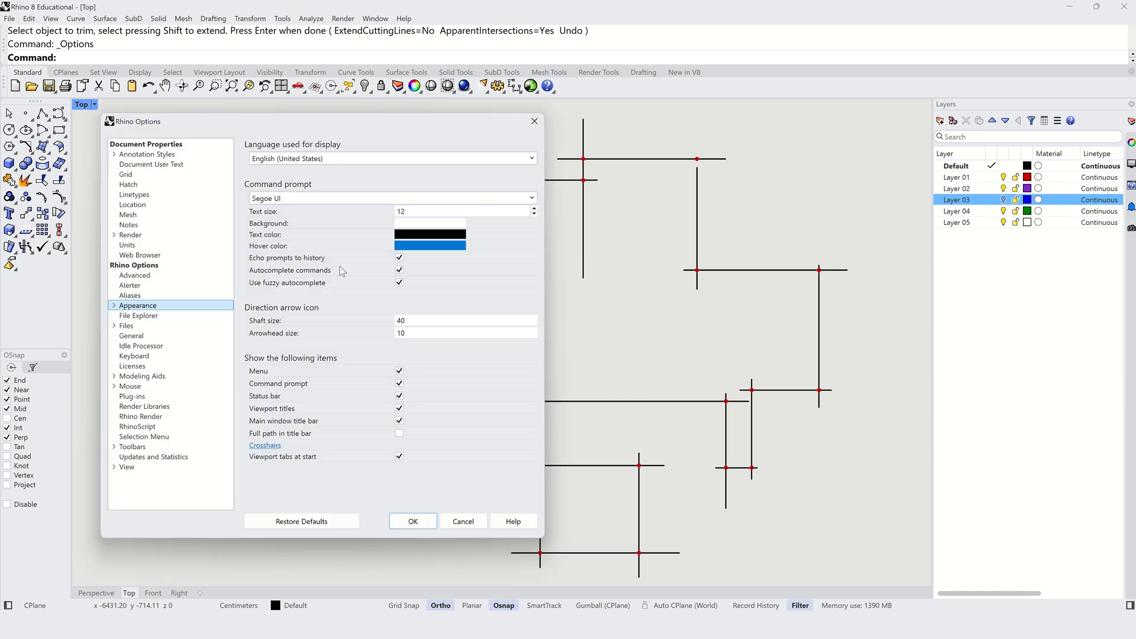
left_click(131, 296)
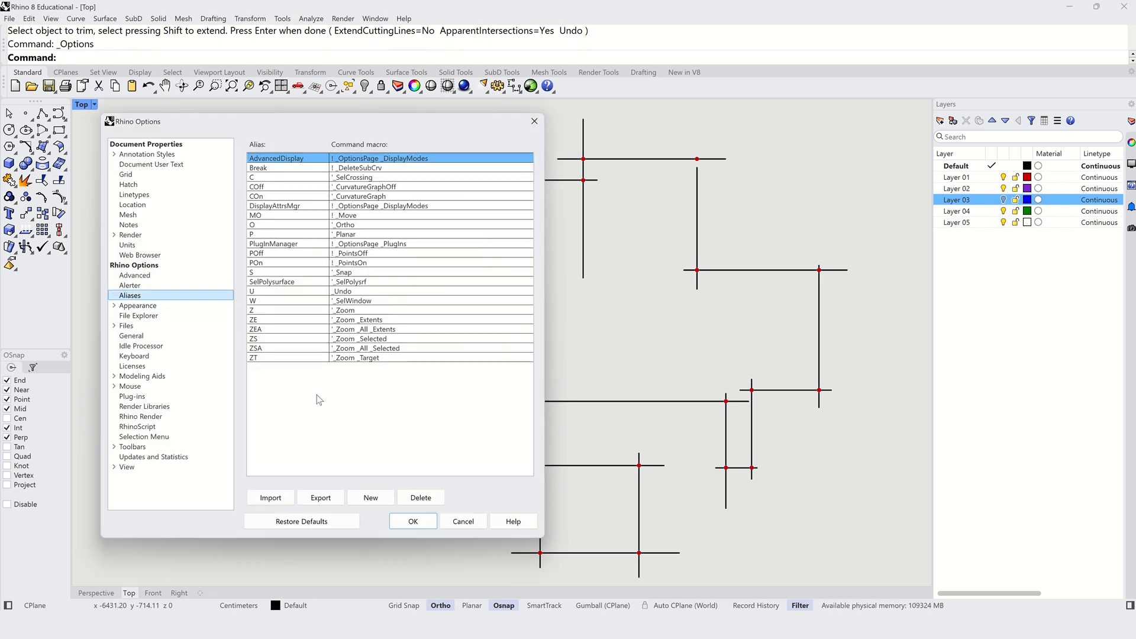
left_click(370, 498)
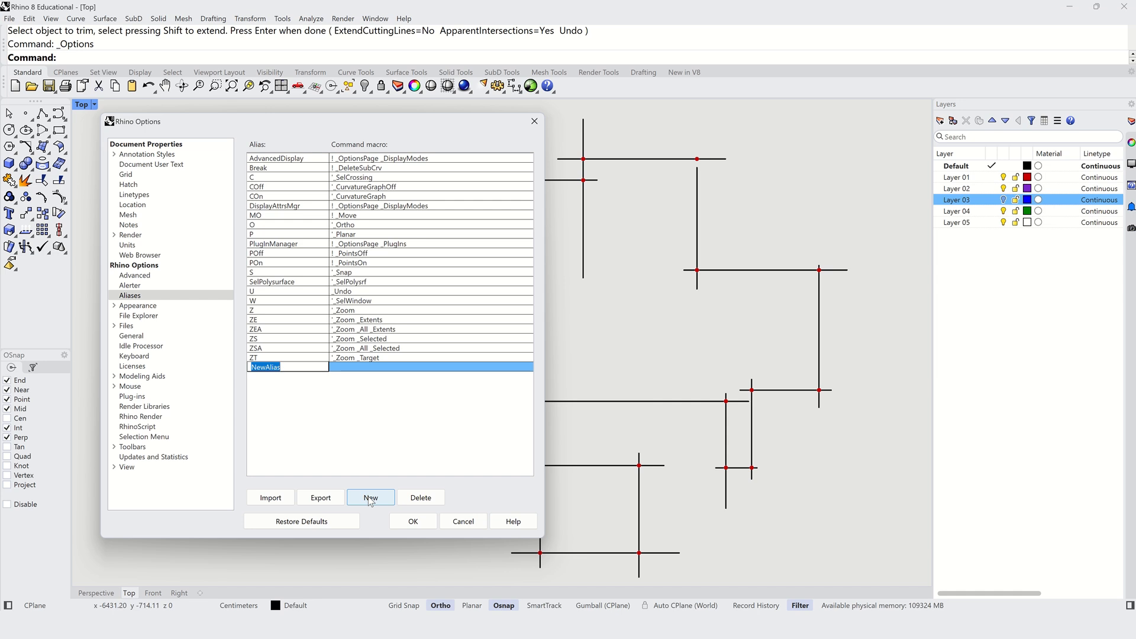
key("Caps_Lock")
type("TR")
key("Tab")
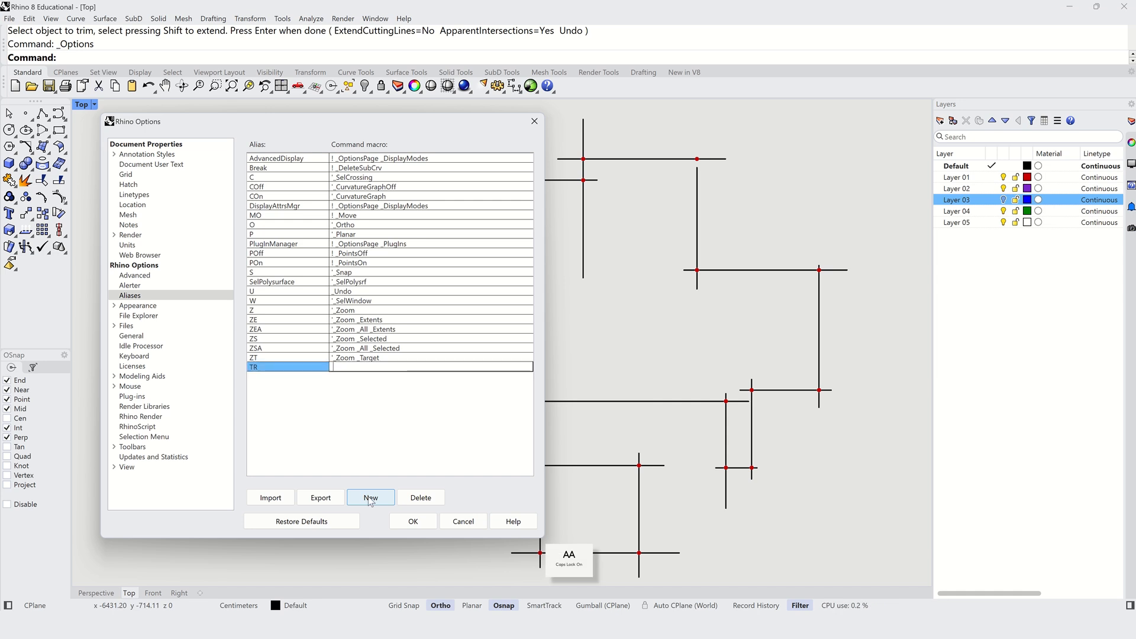
- Enter Trim as the command macro for the TR alias
type("t")
key("BackSpace")
type("T")
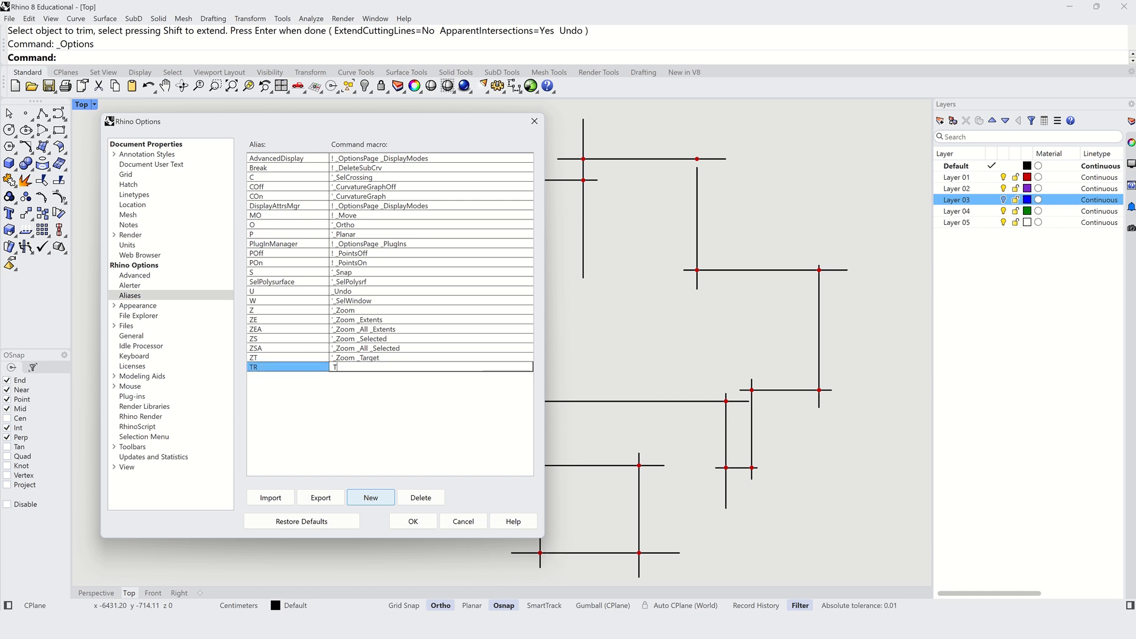
type("R")
key("BackSpace")
key("Caps_Lock")
type("rim")
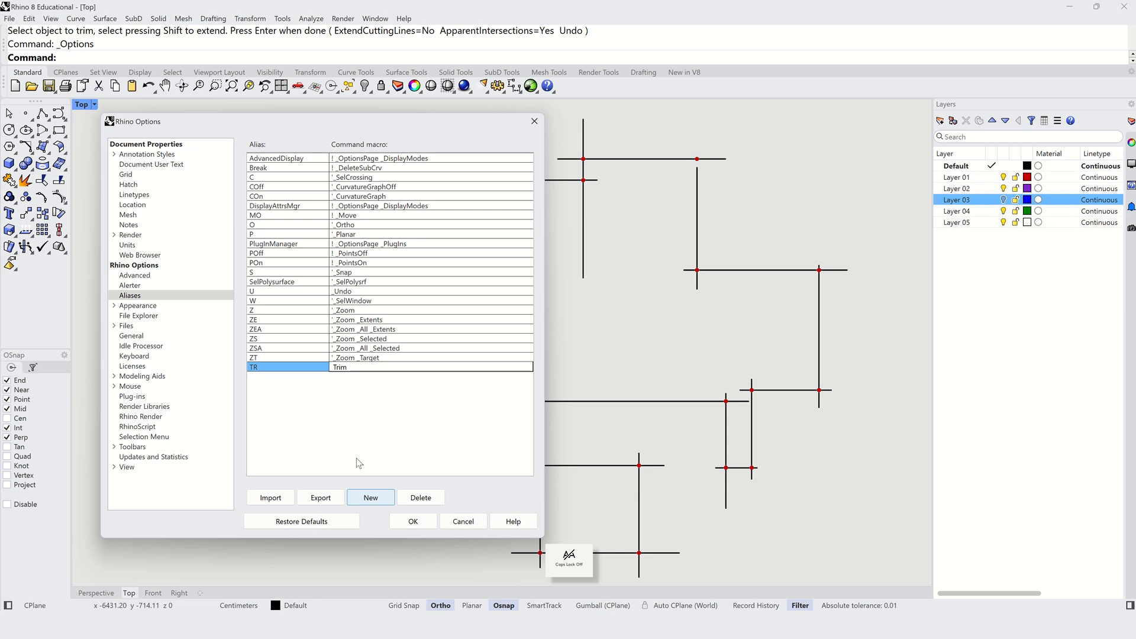
left_click(352, 436)
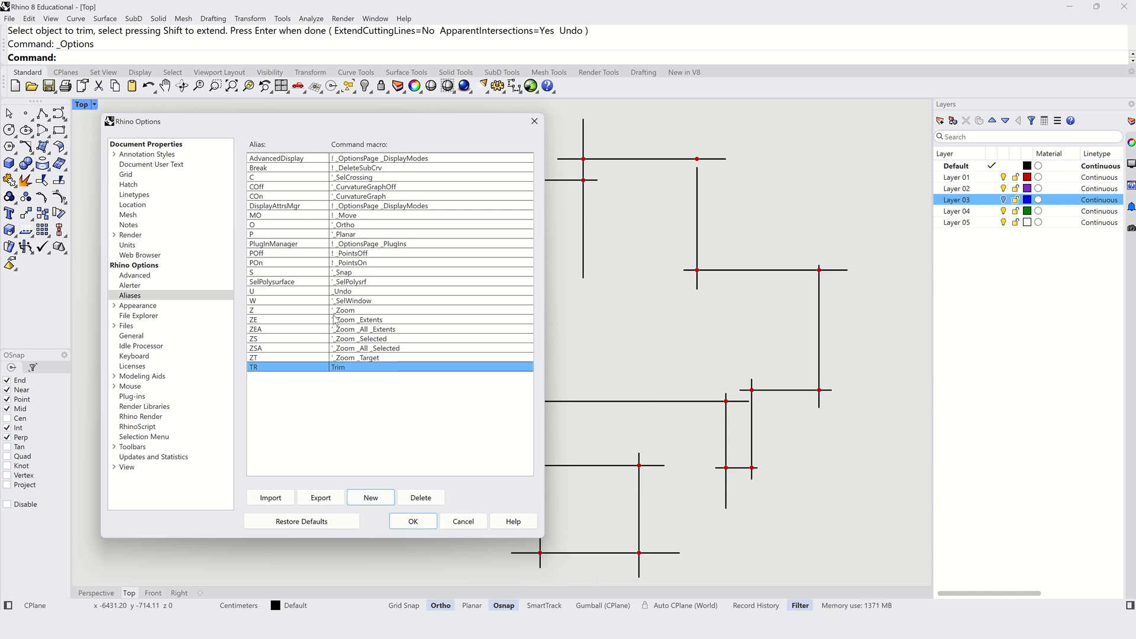
- Change the TR alias's macro to !_Trim and accept the options
left_click(437, 340)
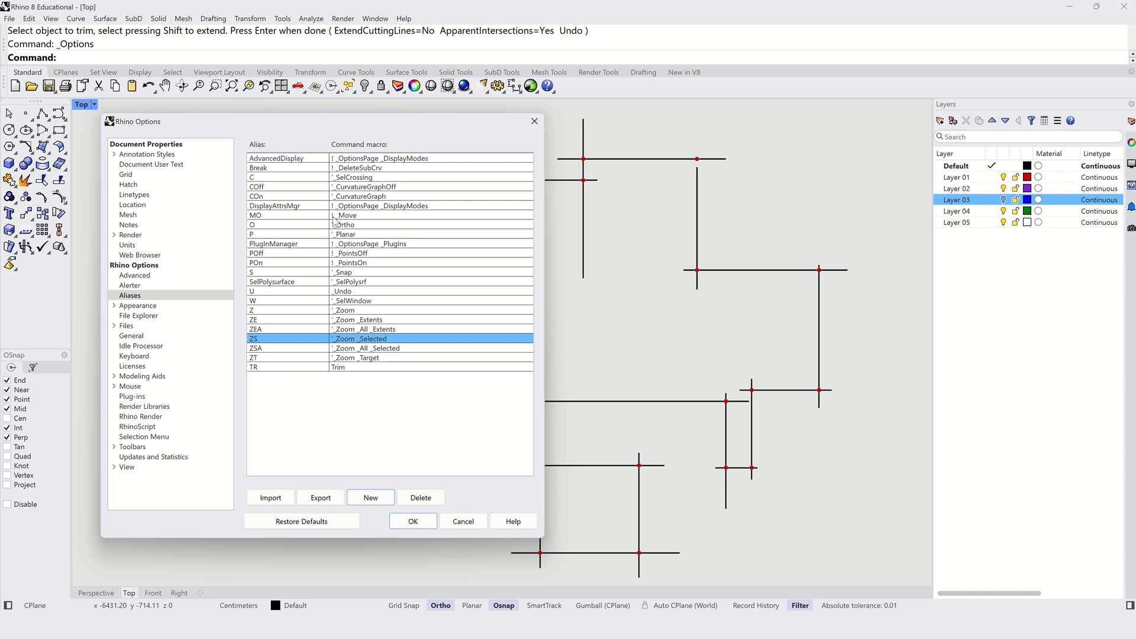
double_click(349, 367)
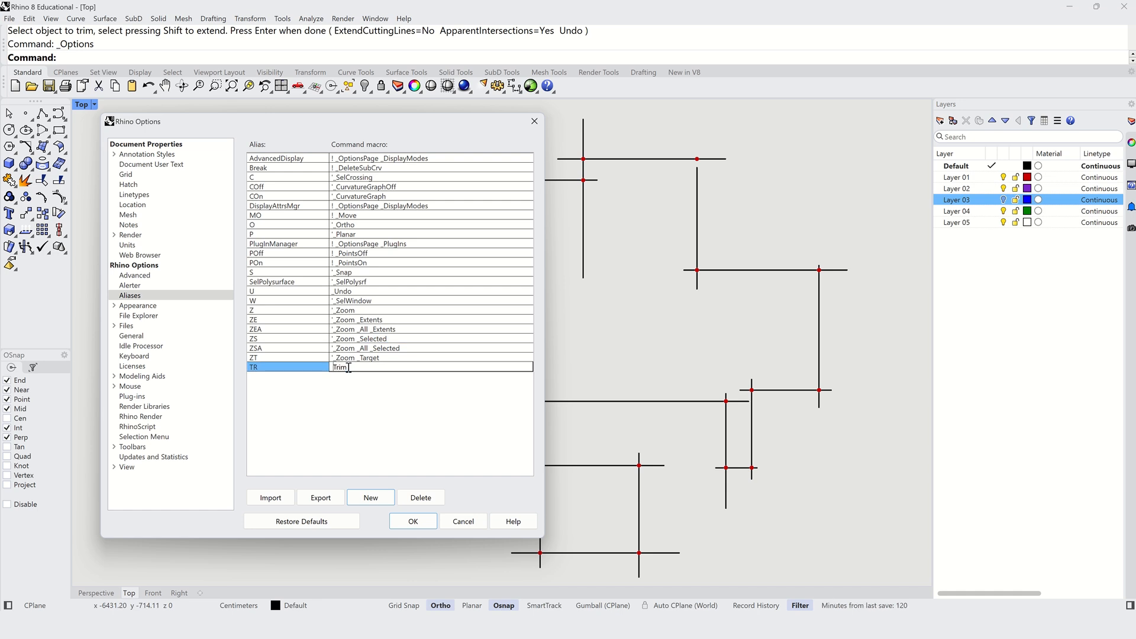
type("!")
left_click(354, 390)
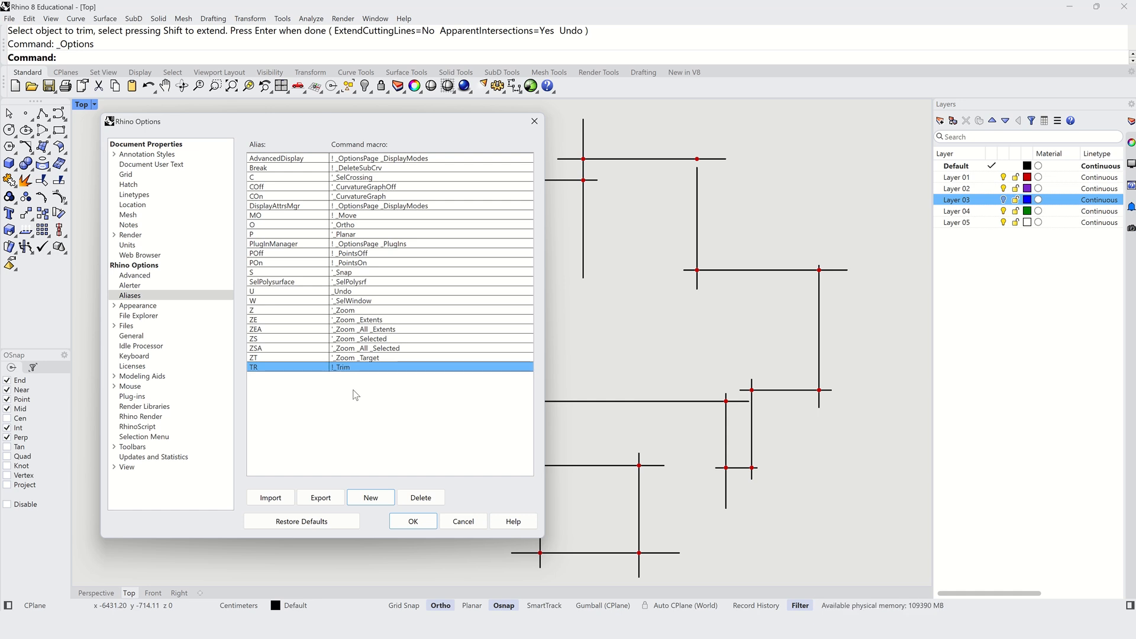
left_click(406, 522)
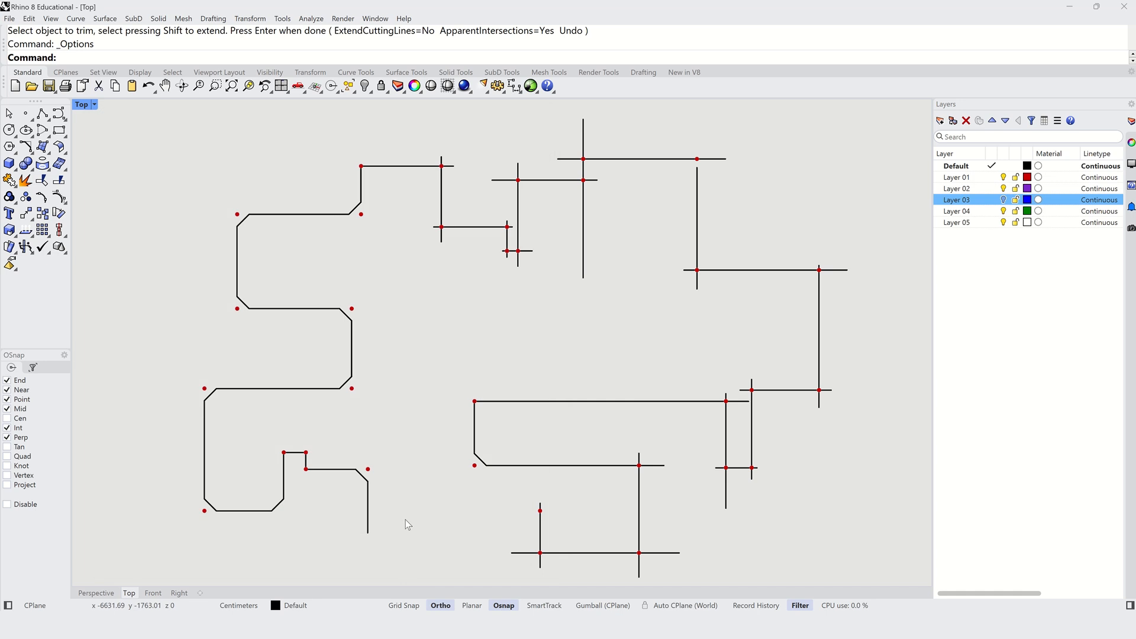
- Using the TR alias, trim the overhanging line ends at the lower-left corner of the bottommost outline
type("TR")
key("Return")
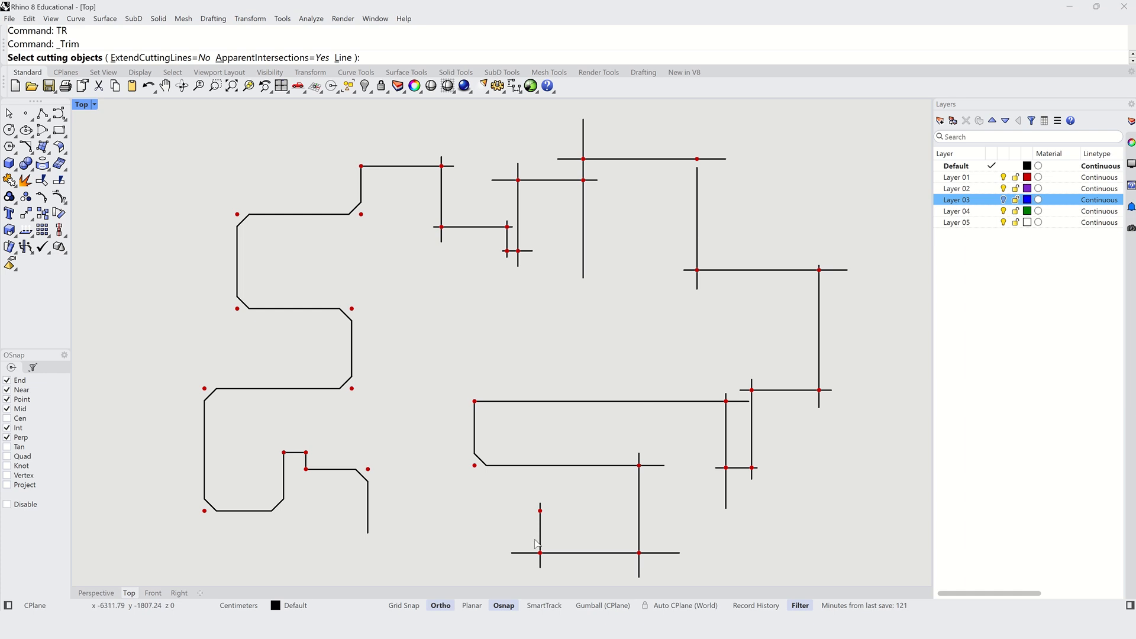
left_click(541, 560)
left_click(533, 553)
key("Return")
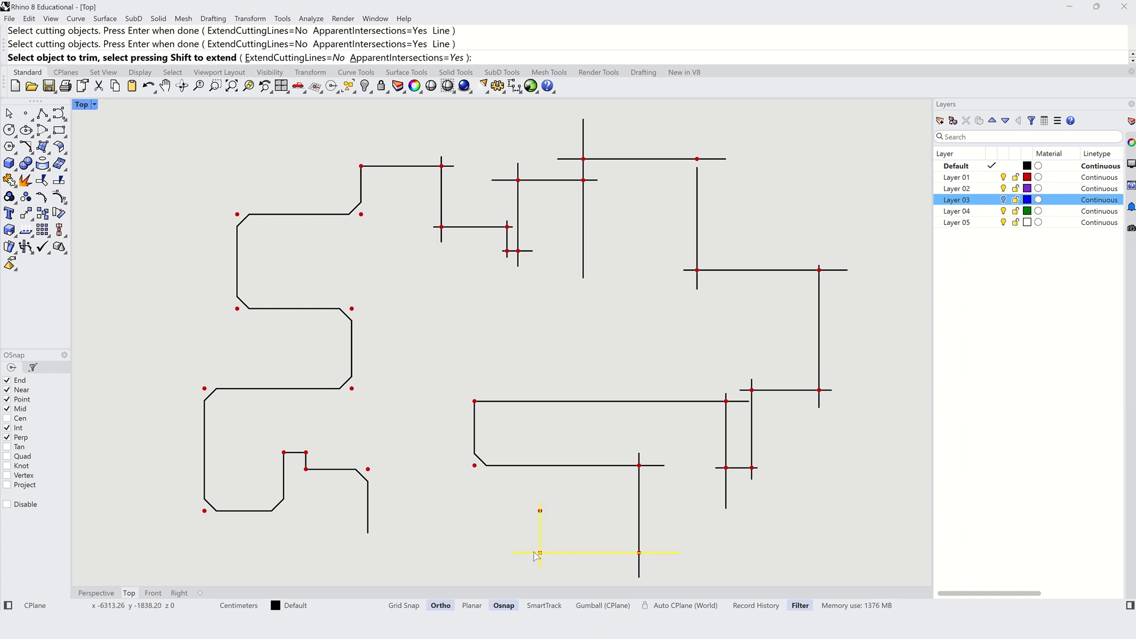
left_click(533, 553)
left_click(539, 559)
key("Return")
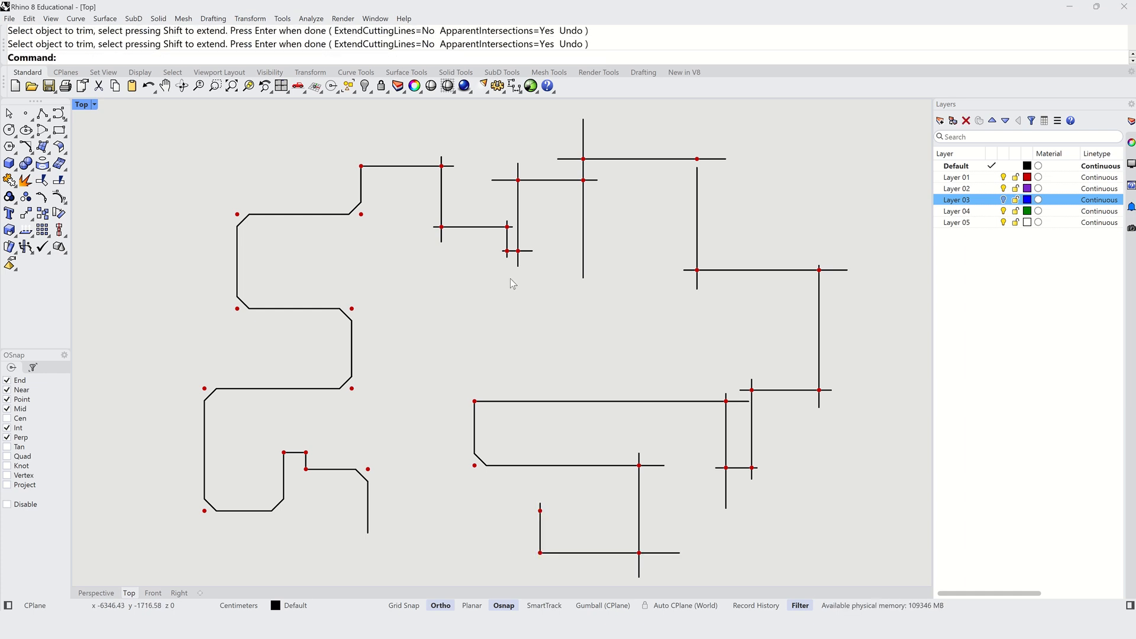
- Rename the alias for the Move command to M and accept the options
left_click(497, 86)
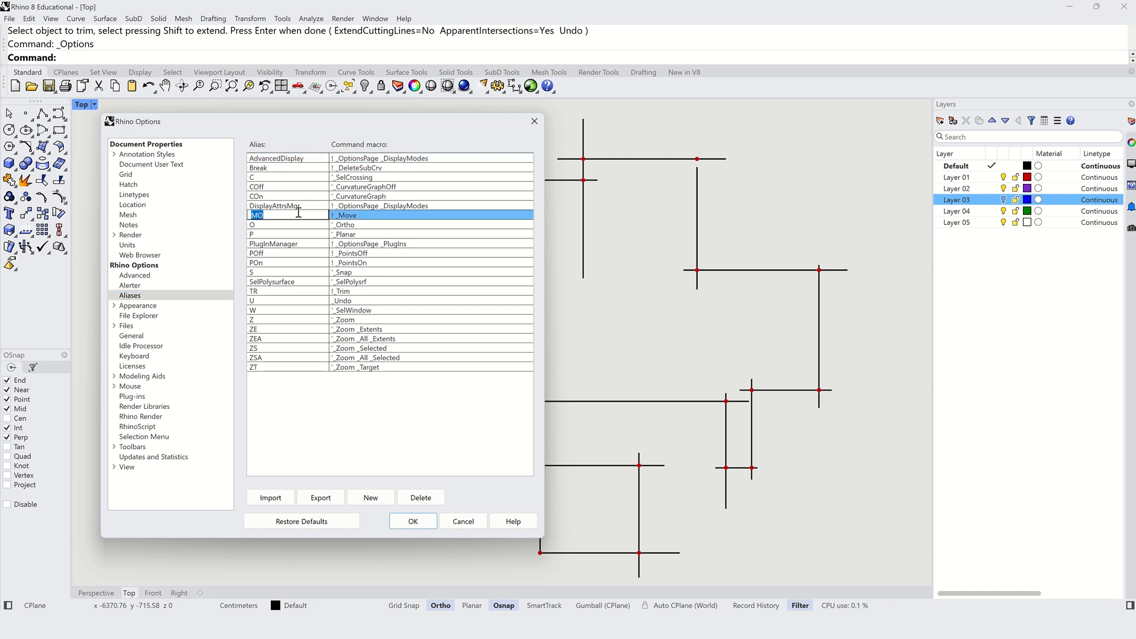
type("M")
key("Return")
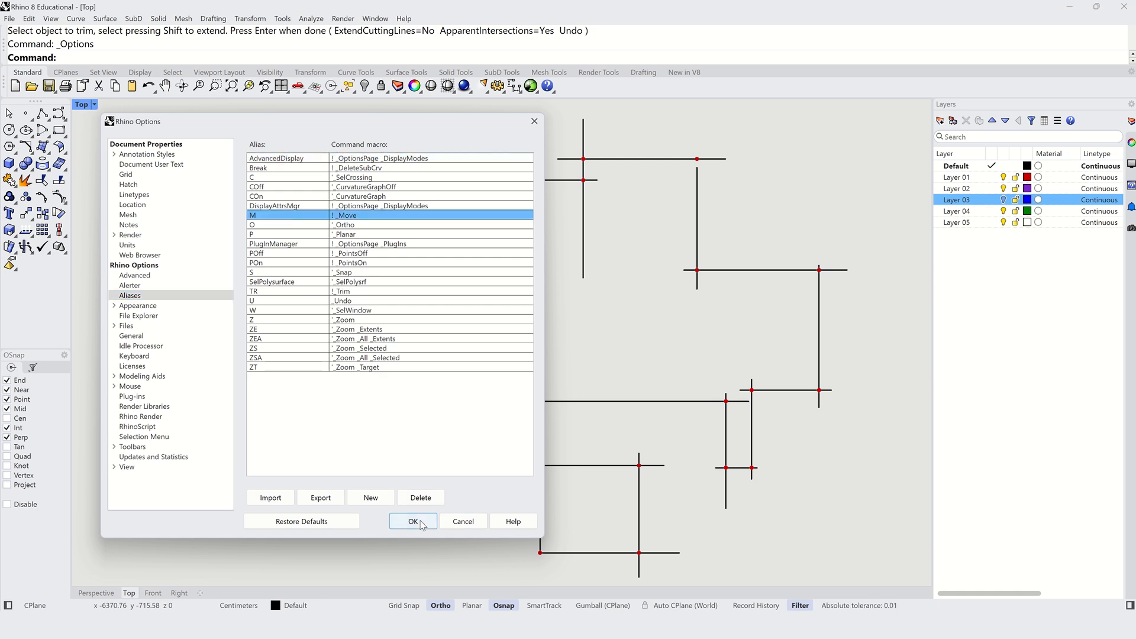
left_click(413, 521)
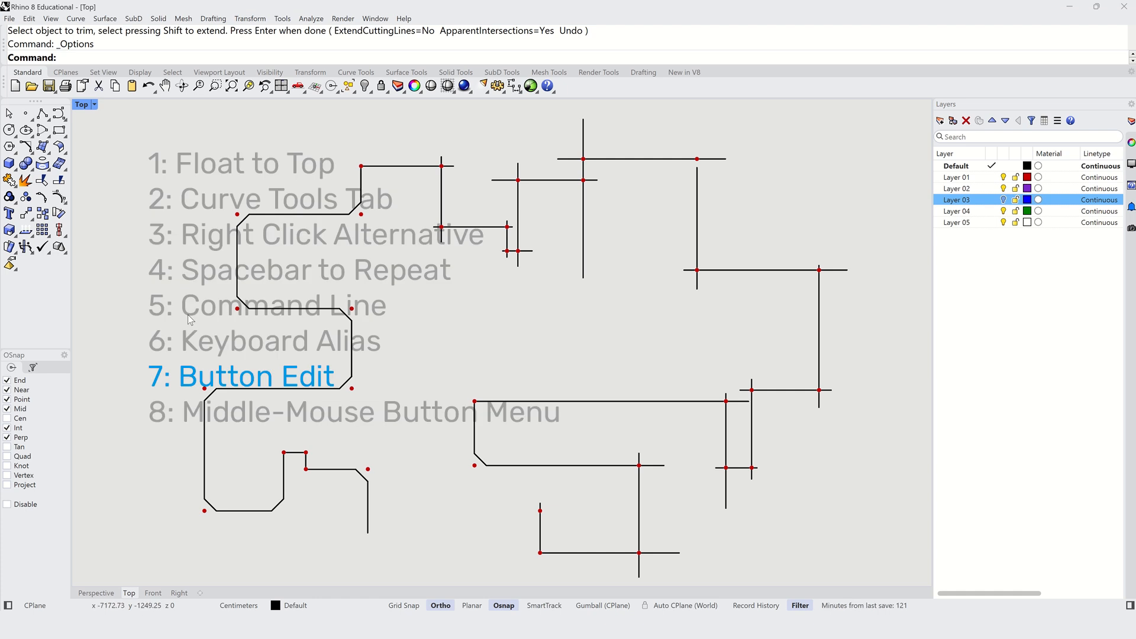
- Draw a horizontal line across the short vertical of the bottommost outline and a short vertical line crossing it near its left end
left_click(346, 73)
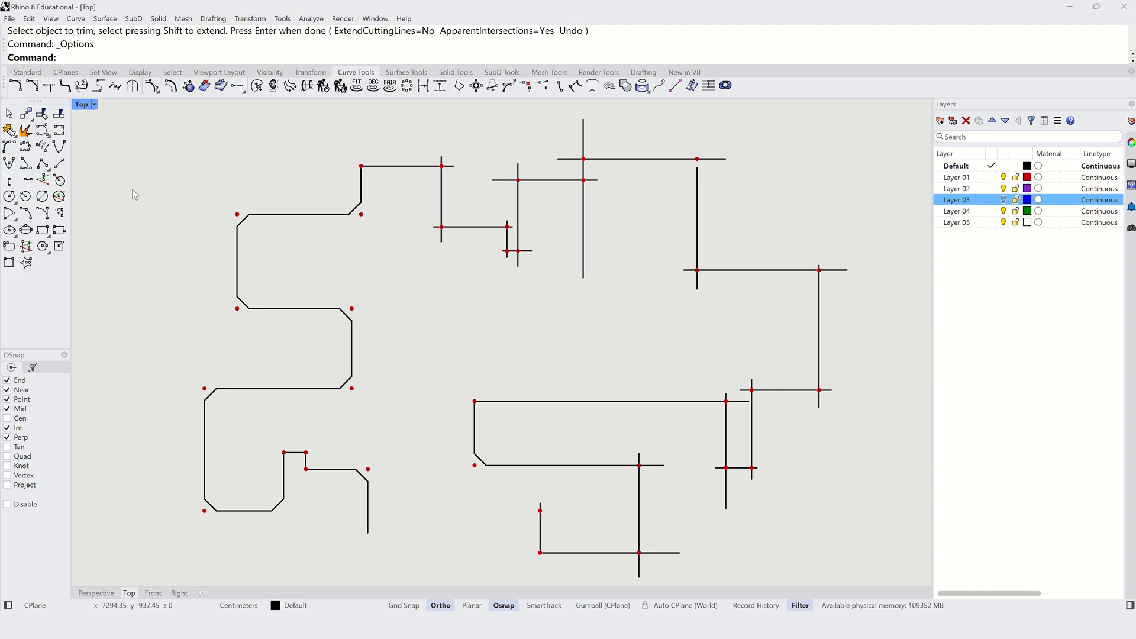
left_click(59, 165)
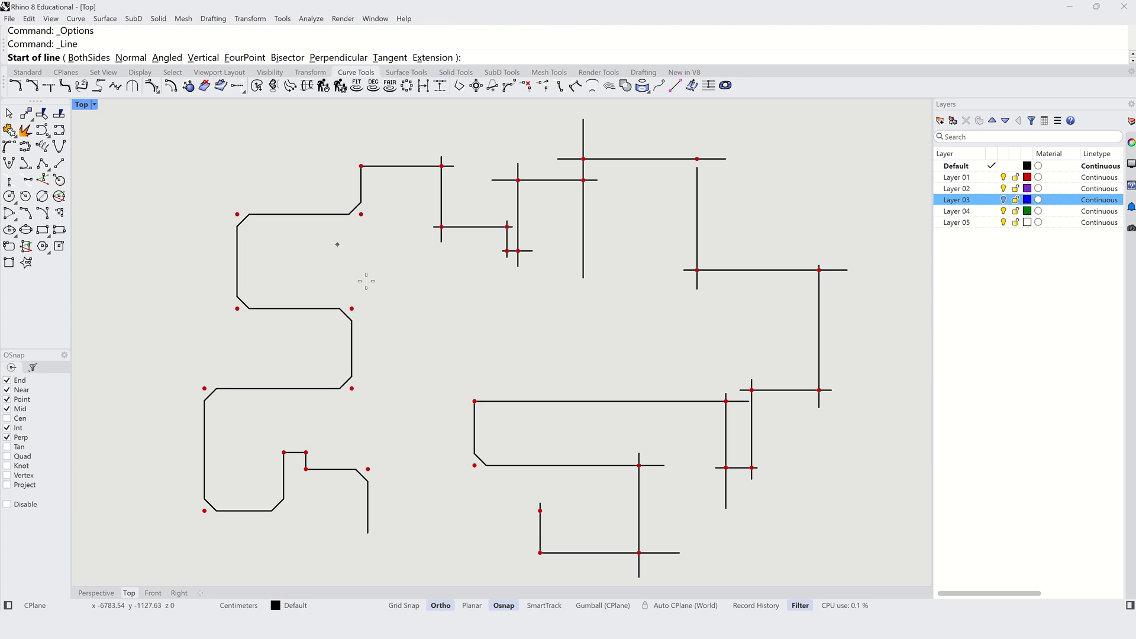
left_click(558, 532)
left_click(438, 536)
right_click(466, 516)
left_click(470, 509)
left_click(469, 548)
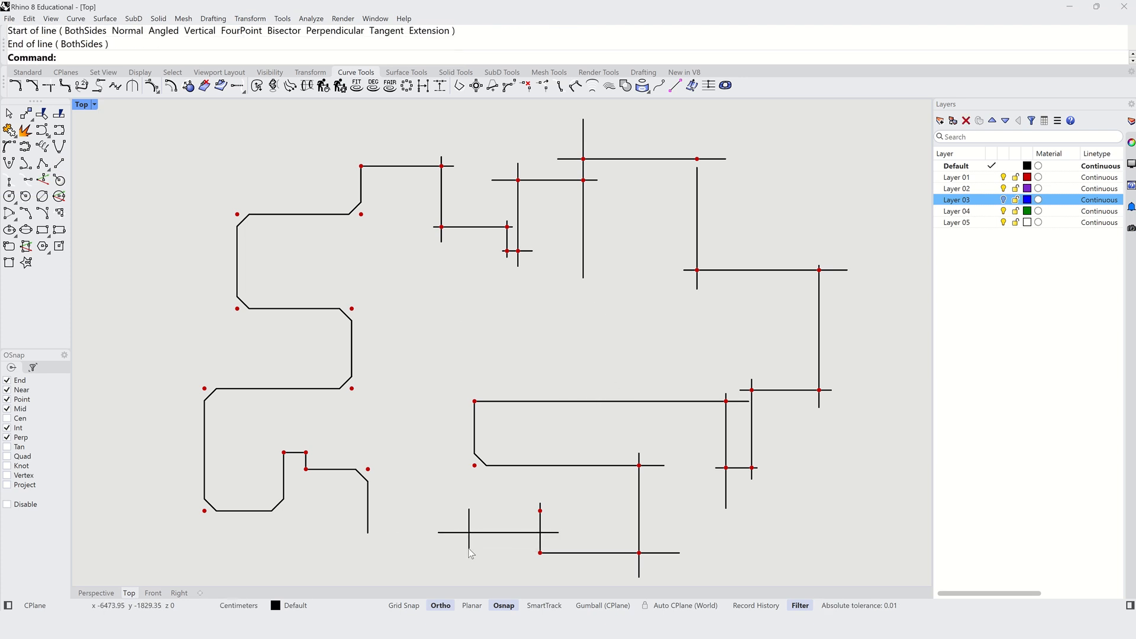
- Draw another horizontal line just below the new one, running left from the short vertical line, and end the Line command
right_click(469, 550)
left_click(476, 541)
left_click(401, 542)
right_click(401, 542)
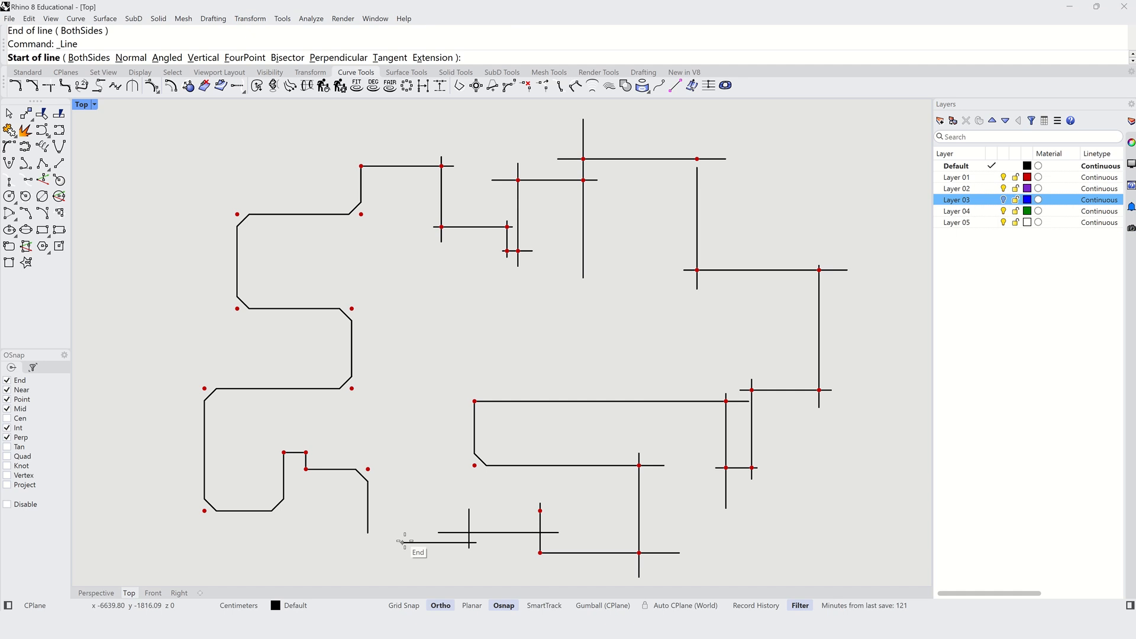
key("Escape")
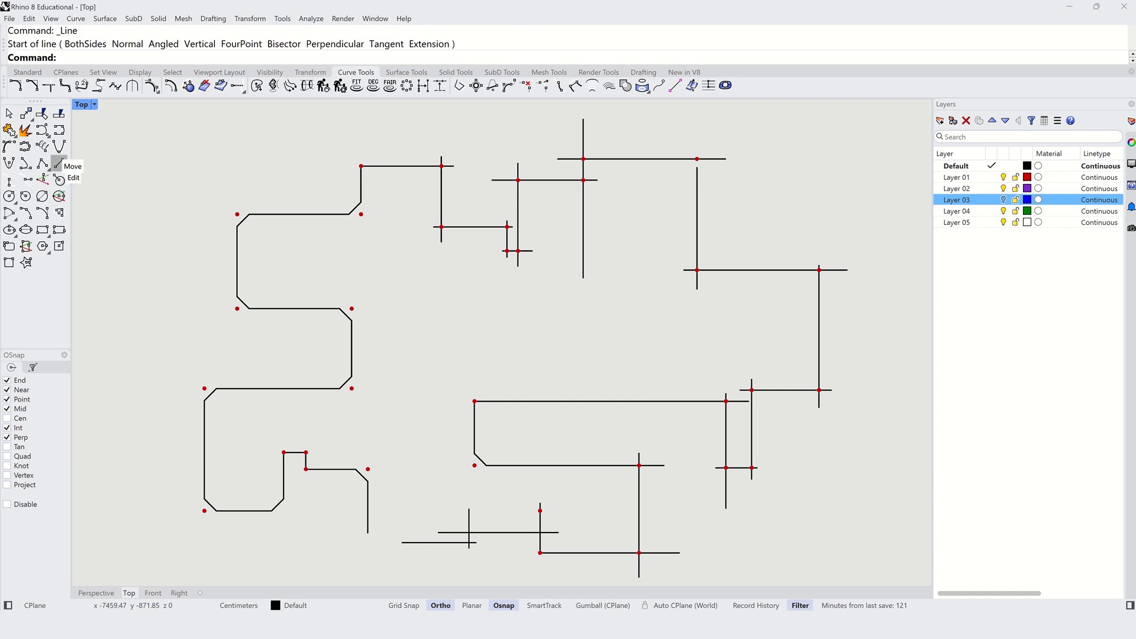
- Edit the Line tool button and copy its left-mouse command ! _Line to the right-mouse command
right_click(59, 163, "shift")
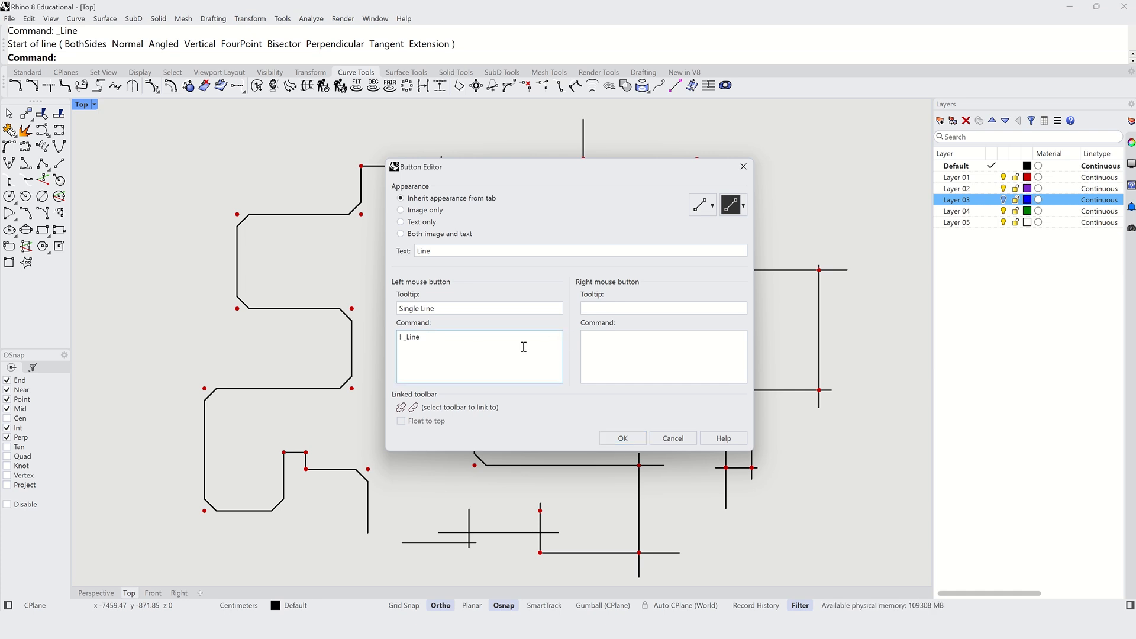
key("ctrl+a")
key("ctrl+c")
left_click(594, 346)
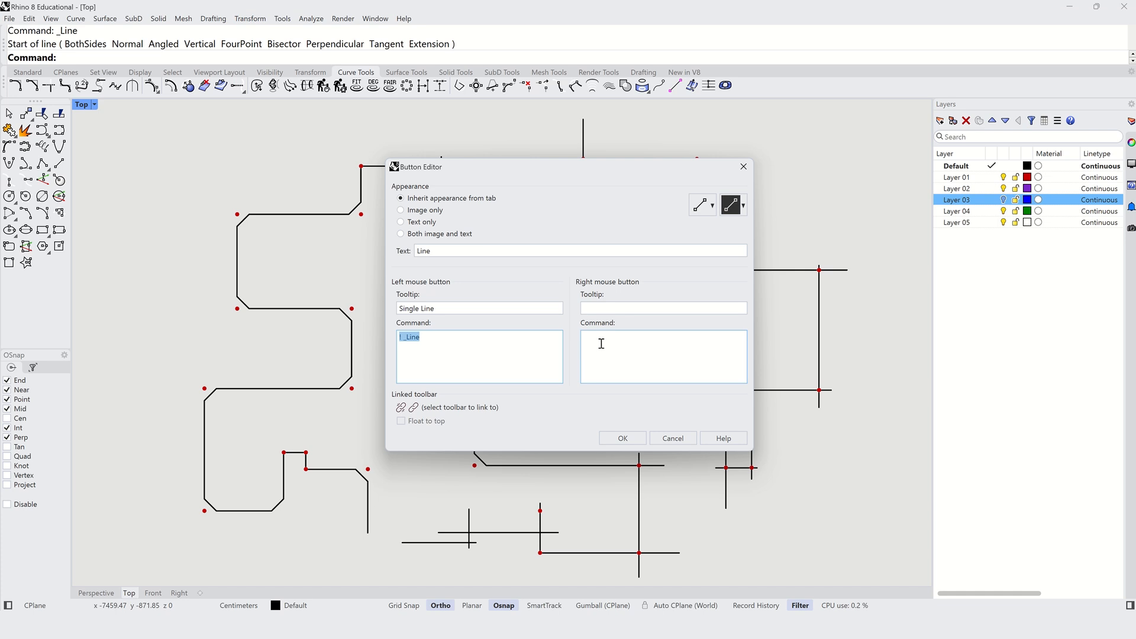
key("ctrl+v")
- Copy the Line button's left-mouse tooltip to the right-mouse tooltip and change it to Repeat Lines
left_click(485, 307)
key("ctrl+c")
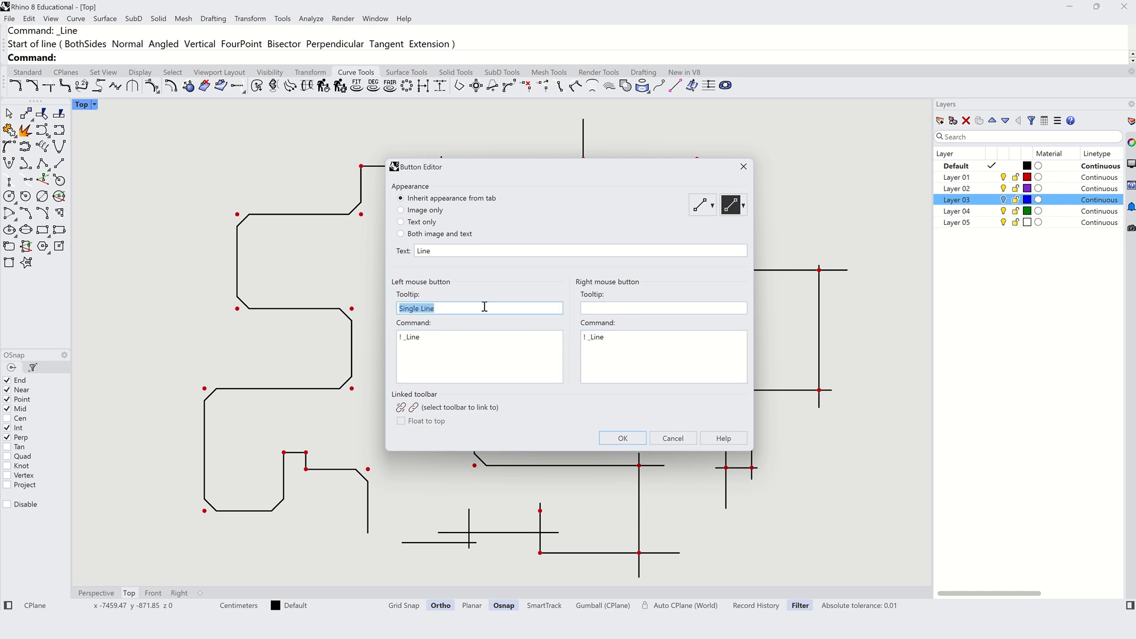
left_click(595, 307)
key("ctrl+v")
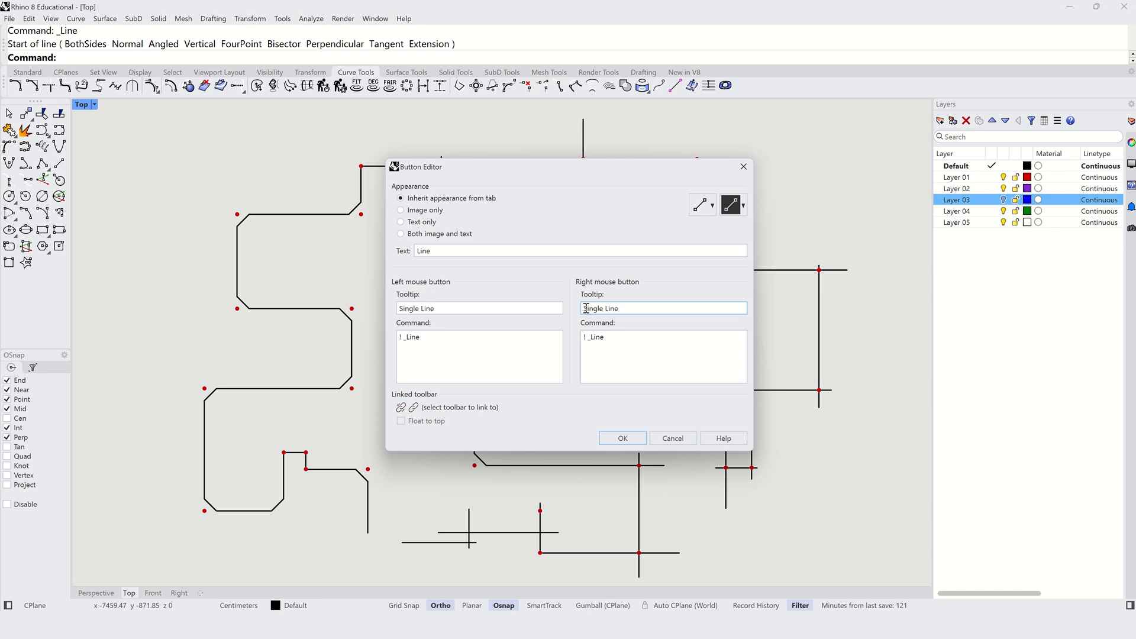
double_click(590, 308)
type("Repeat")
left_click(620, 309)
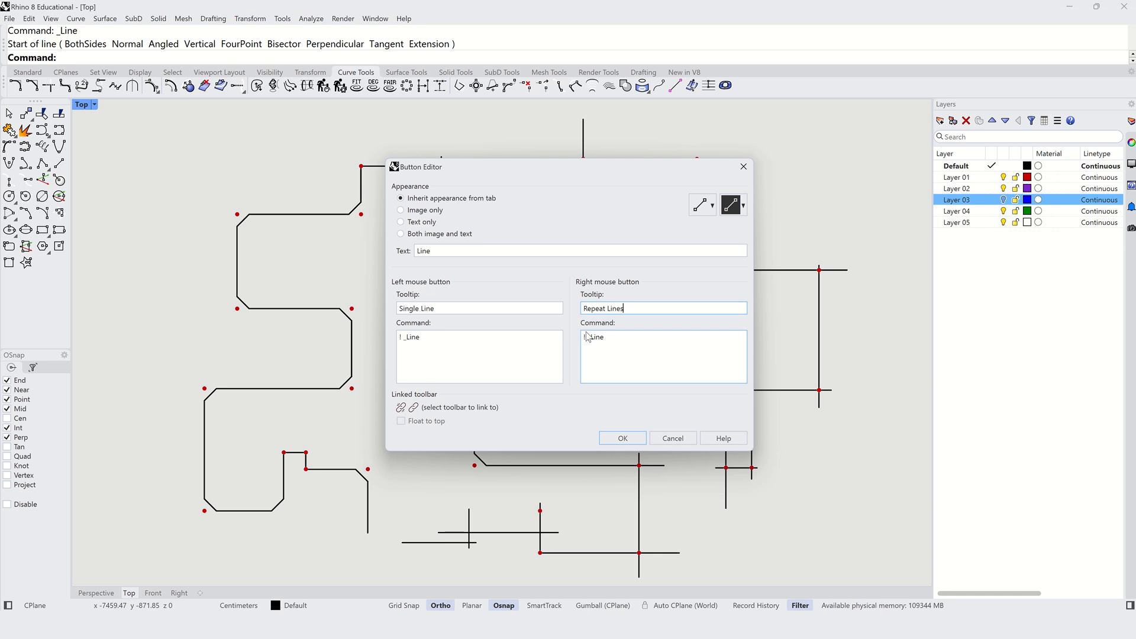
- Make the Line button's right-mouse command repeat by changing it to *! _Line, and accept the button changes
left_click(604, 338)
type("*")
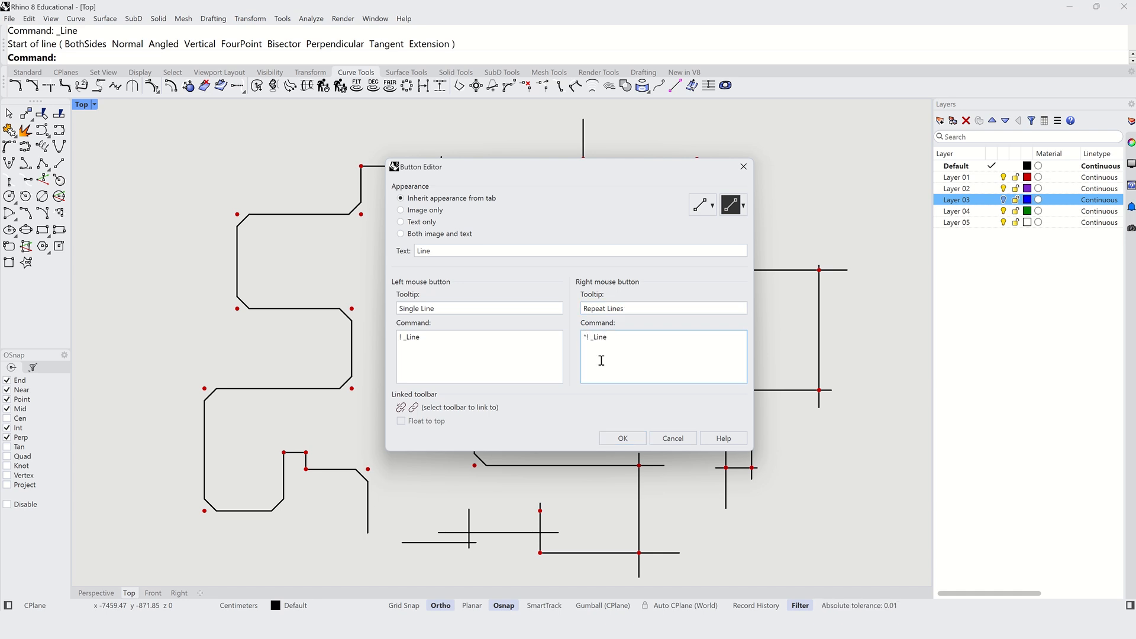
left_click(633, 439)
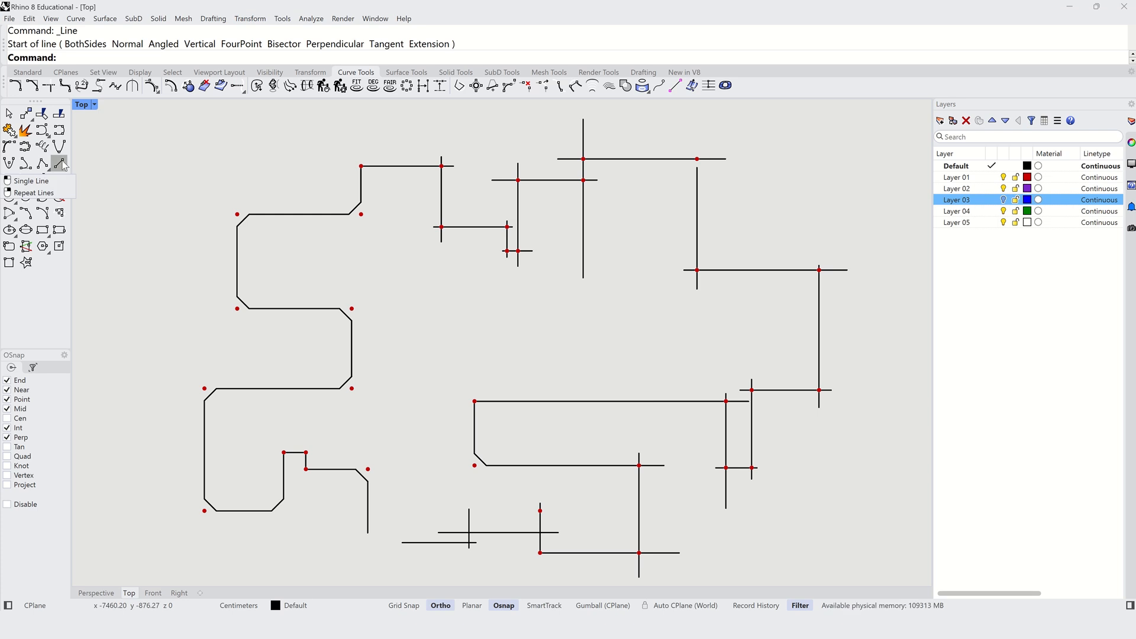
- Draw four short alternating vertical and horizontal lines with the repeating Line tool, stepping left from the lowest horizontal line to the chamfered outline's open end
left_click(61, 164)
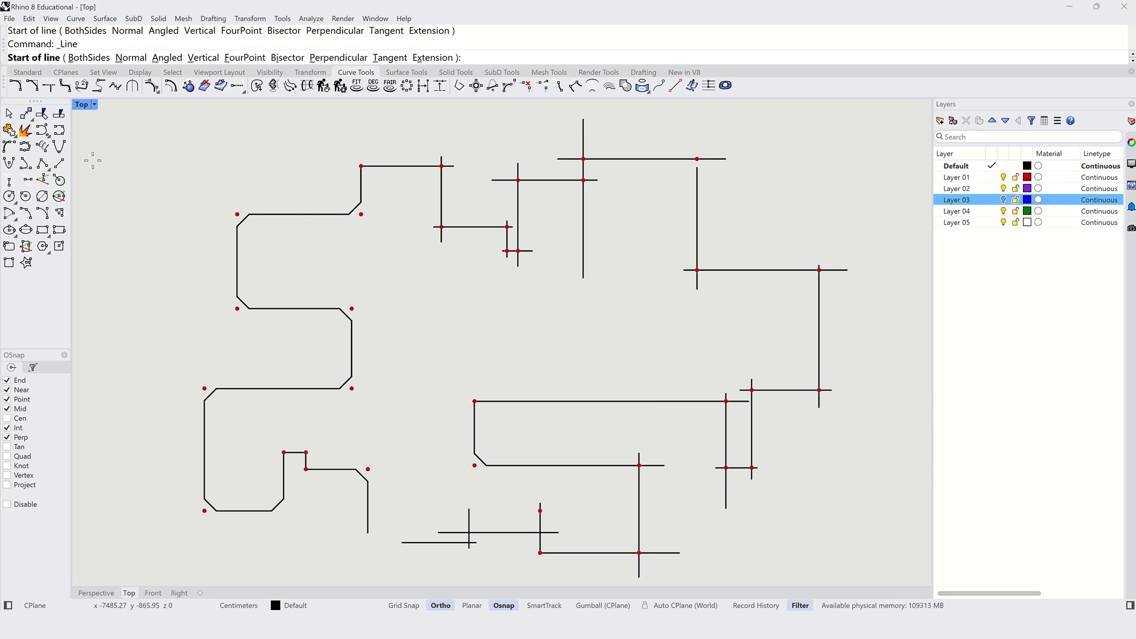
left_click(415, 565)
left_click(416, 514)
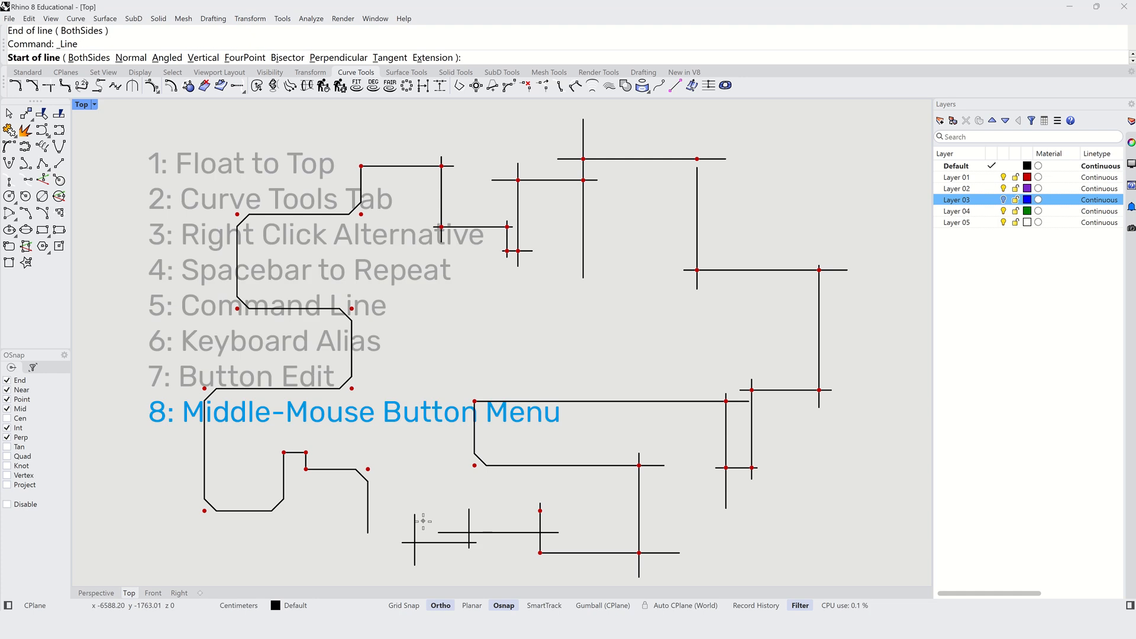
left_click(423, 521)
left_click(393, 521)
left_click(397, 509)
left_click(398, 531)
left_click(402, 531)
left_click(360, 530)
key("Escape")
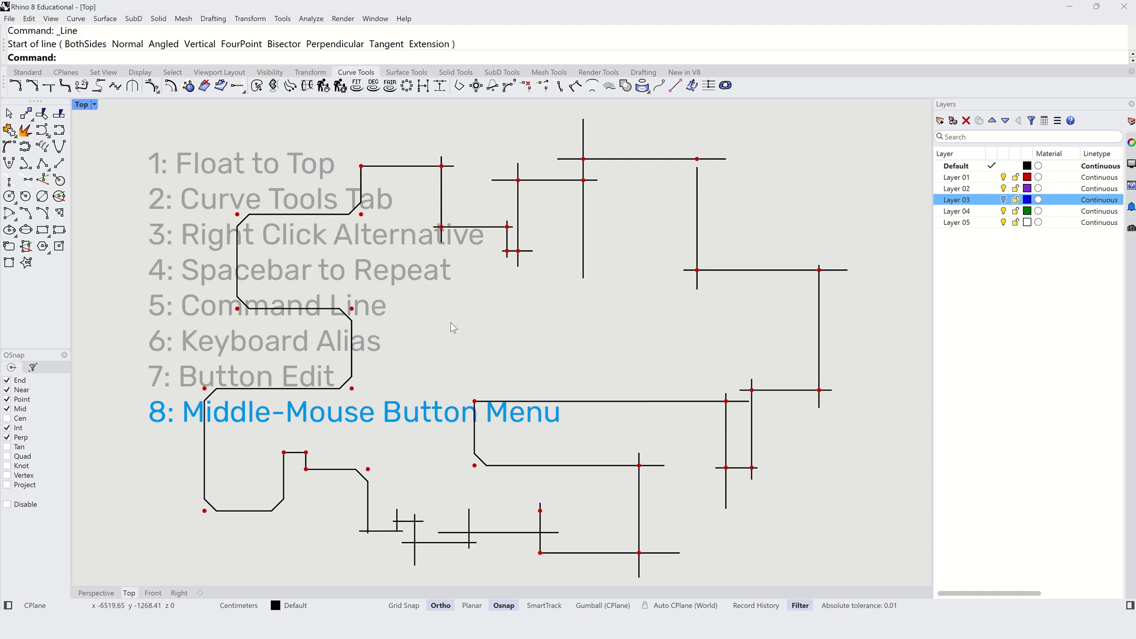
- Open the pop-up toolbar in the Top viewport and detach it as a floating toolbar
middle_click(454, 327)
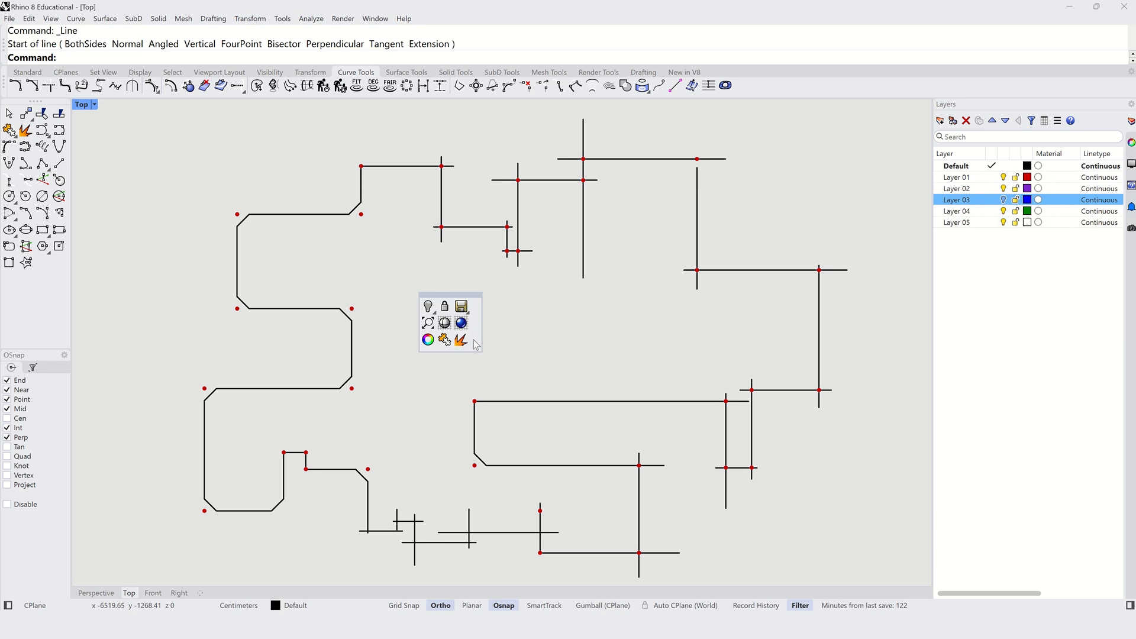
left_click(505, 331)
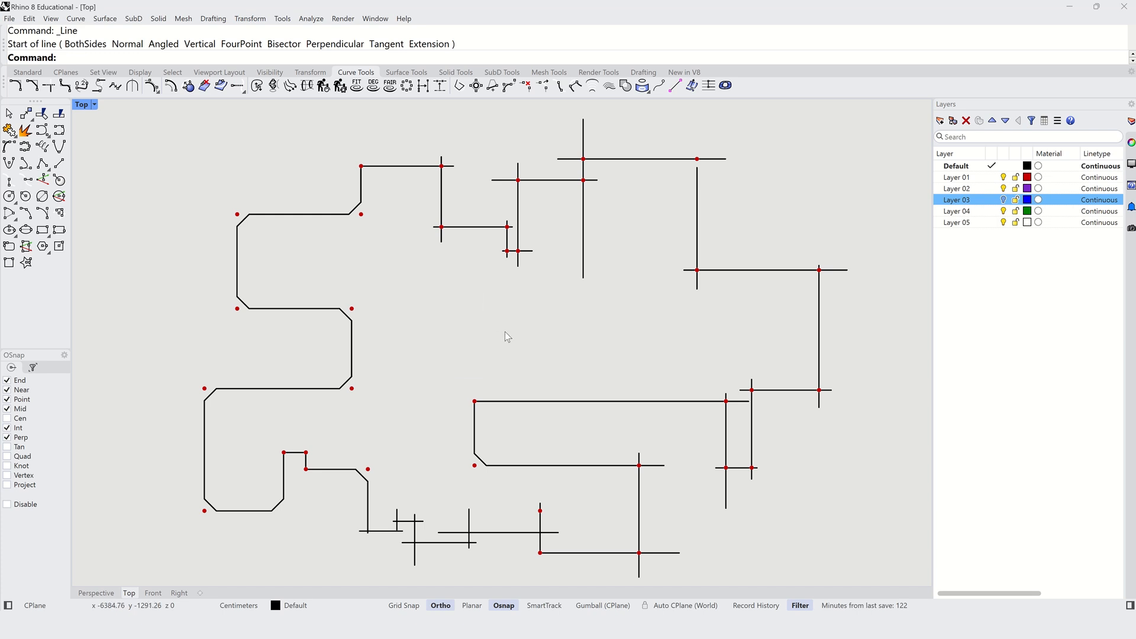
middle_click(433, 294)
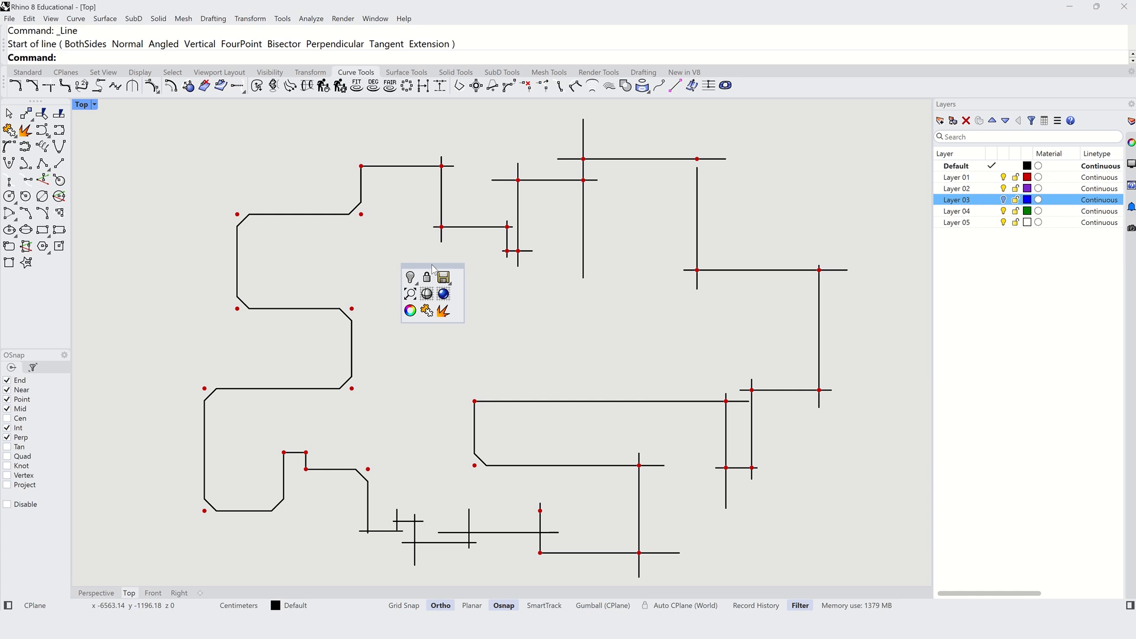
left_click_drag(432, 265, 411, 293)
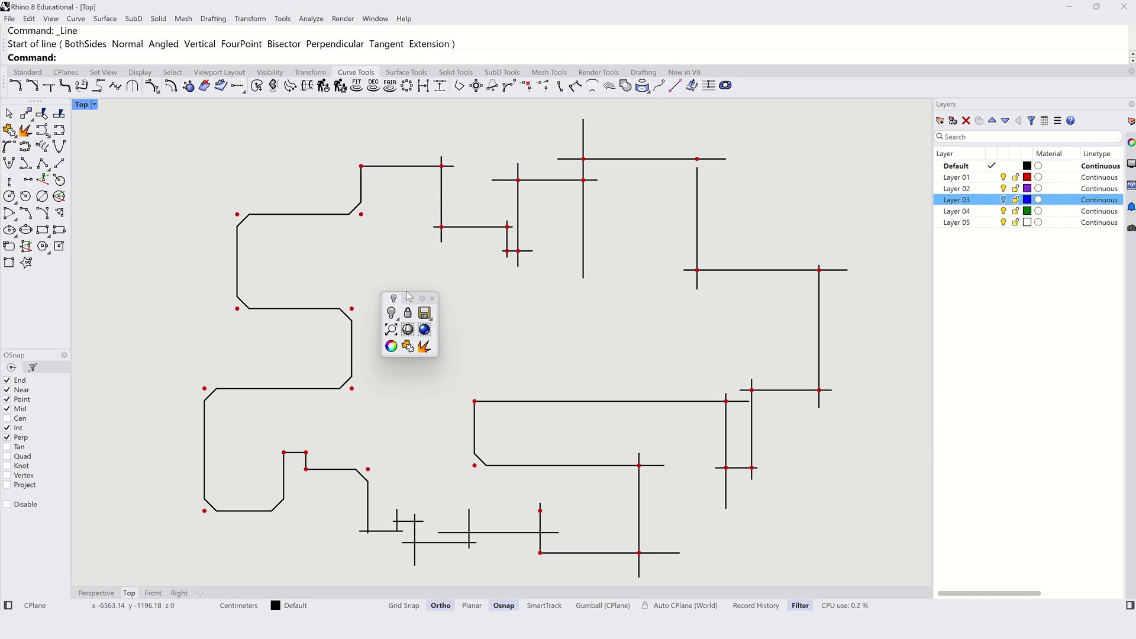
- Copy the right-mouse command ! _Repeat _Chamfer from the Chamfer curves button's settings and close its editor
right_click(39, 89, "shift")
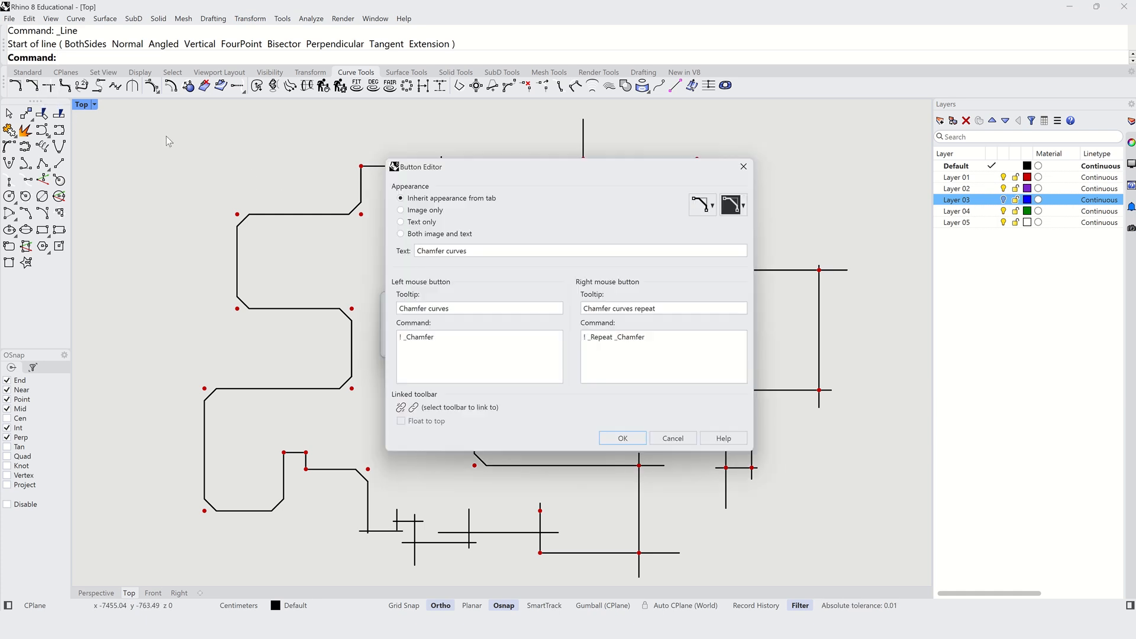
left_click(673, 345)
key("ctrl+a")
key("ctrl+c")
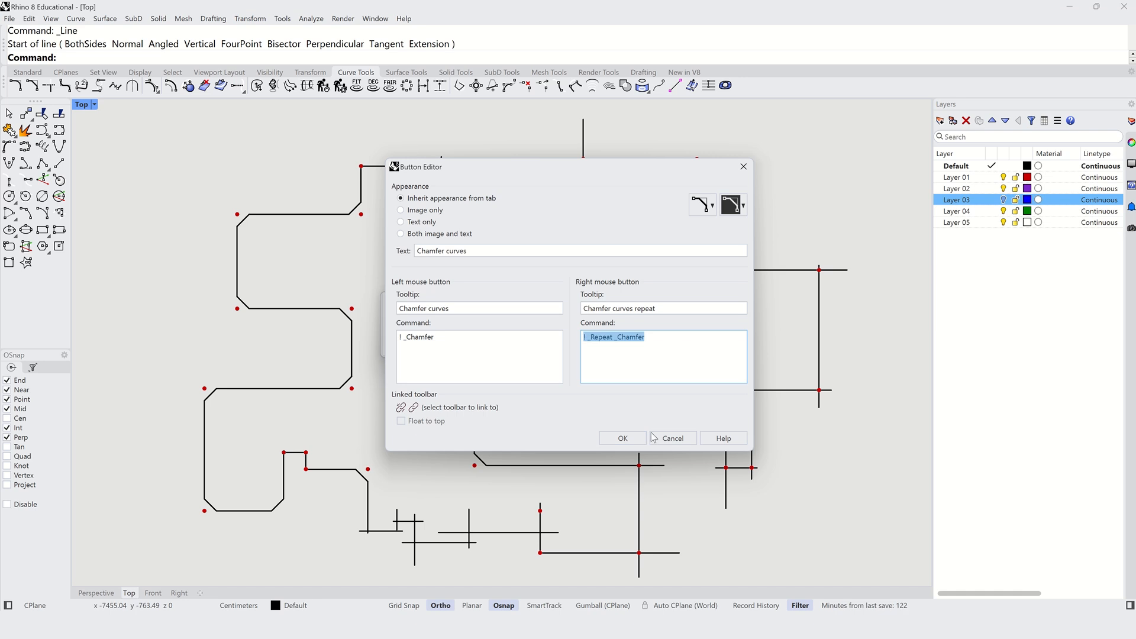
left_click(623, 437)
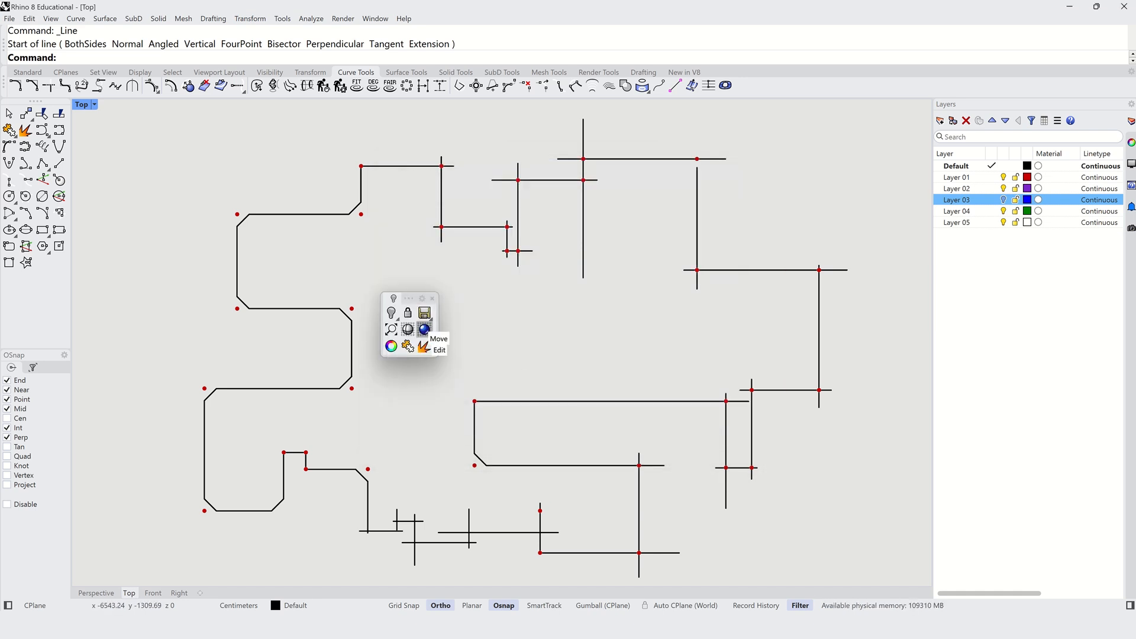
- Edit the floating toolbar's Render preview viewport button, setting its right-mouse command to ! _Repeat _Chamfer and its left-mouse command to !_Chamfer
right_click(424, 329, "shift")
left_click(658, 348)
key("ctrl+v")
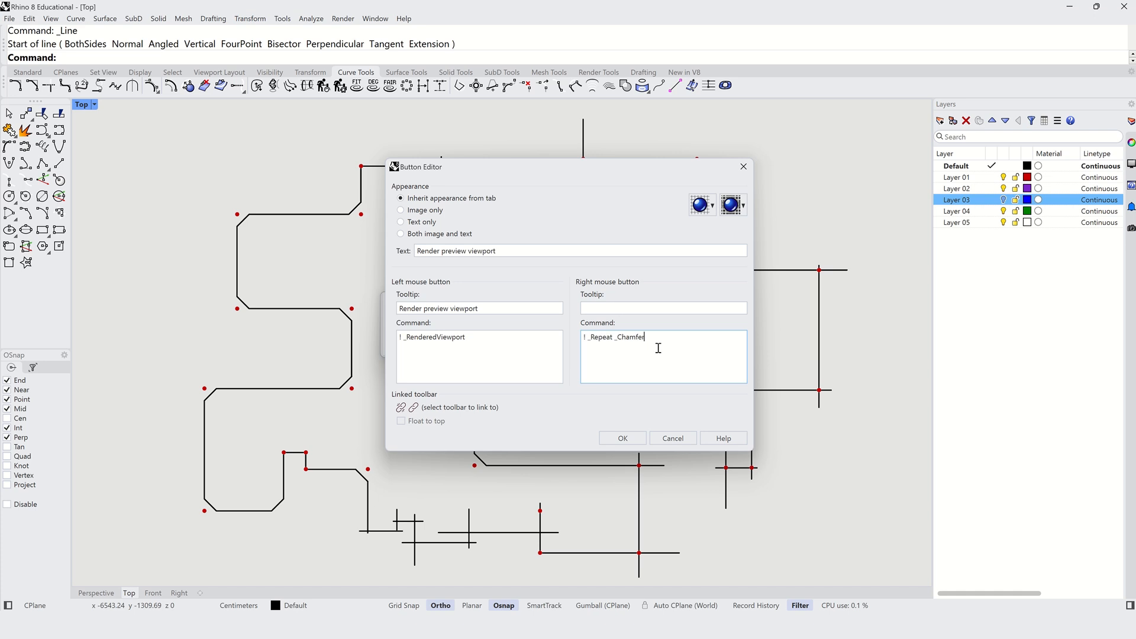
left_click(526, 352)
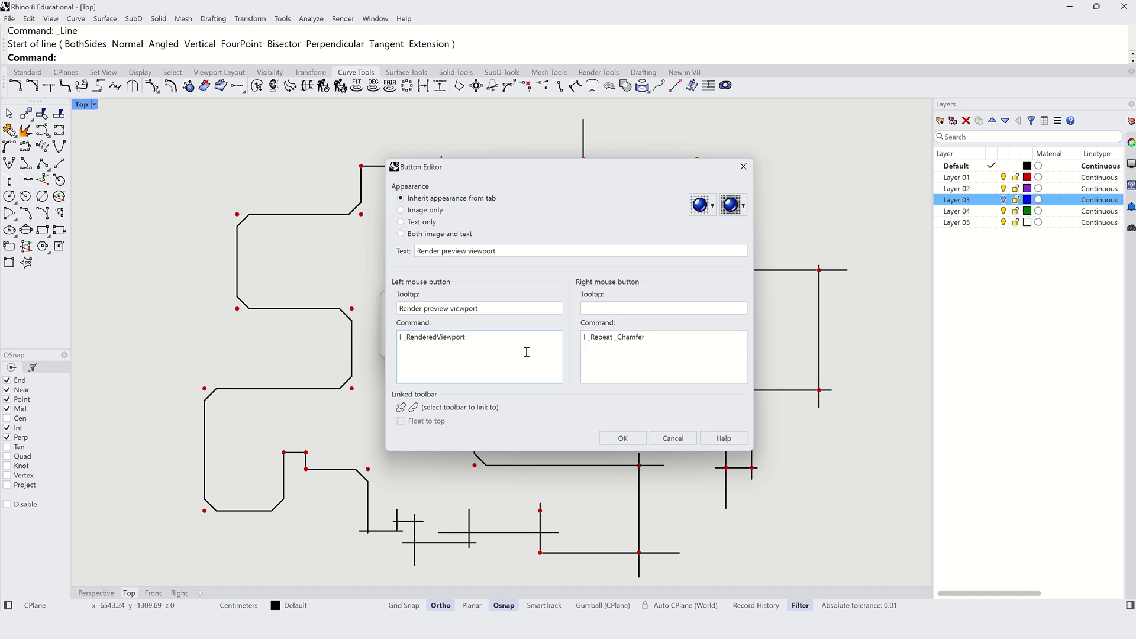
left_click_drag(527, 352, 384, 342)
type("!_Chamfer")
- Set the button's left-mouse tooltip to Chamfer and right-mouse tooltip to Repeat Chamfer, and accept the changes
triple_click(530, 303)
type("C")
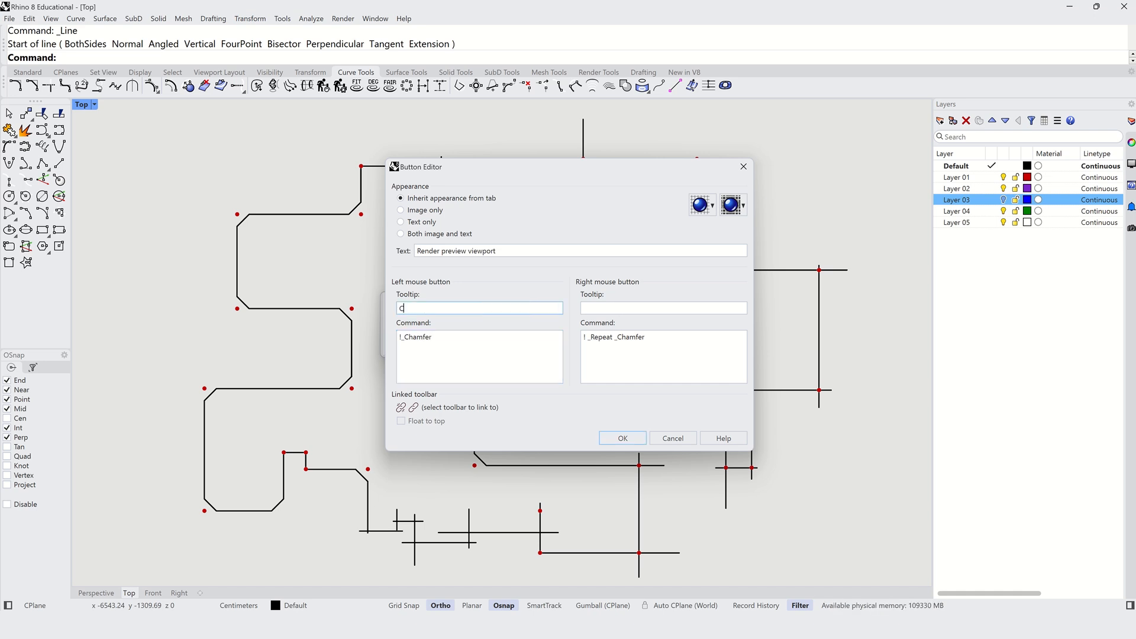
key("Tab")
left_click(612, 307)
type("Repeat Chamfer")
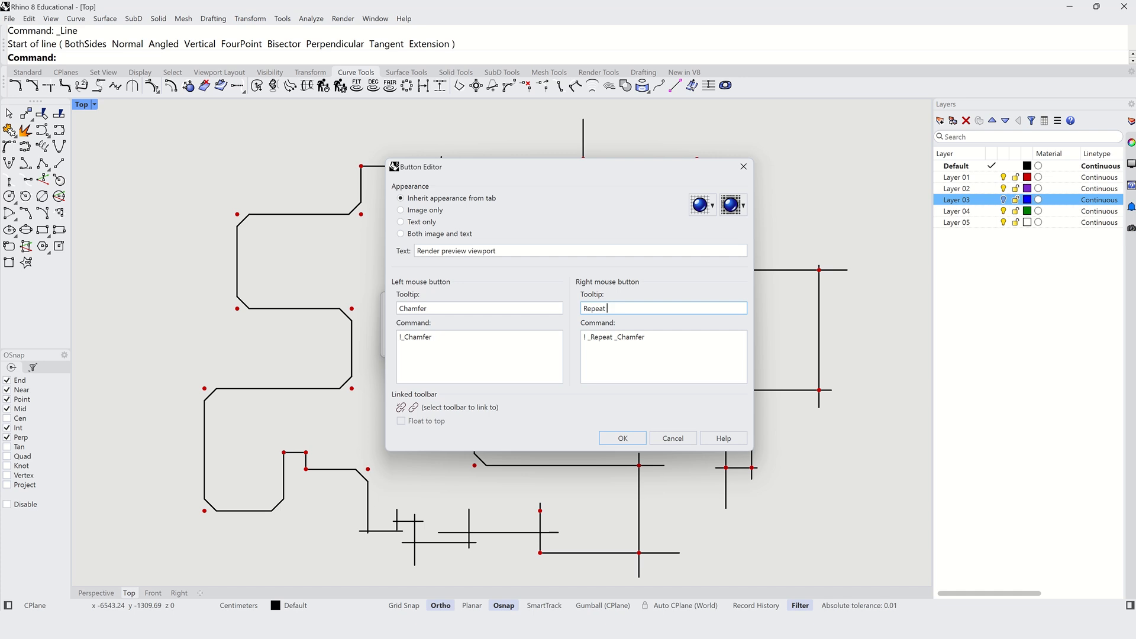
left_click(623, 438)
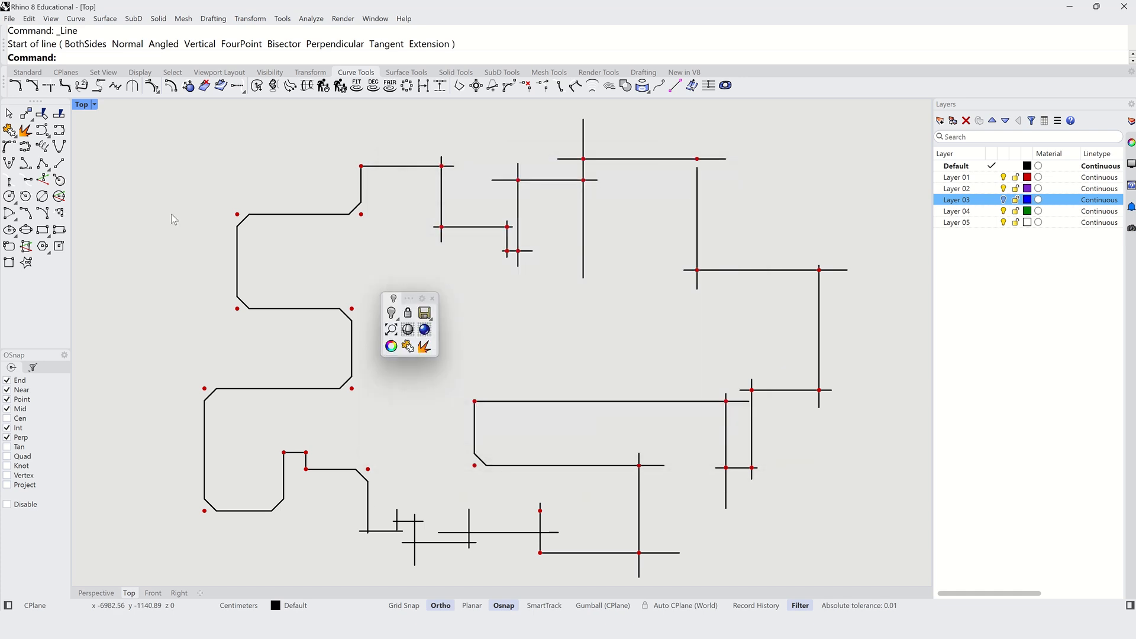
- Copy the icon image of the Chamfer curves button and leave its editor without changing the button
right_click(28, 87, "shift")
left_click(702, 204)
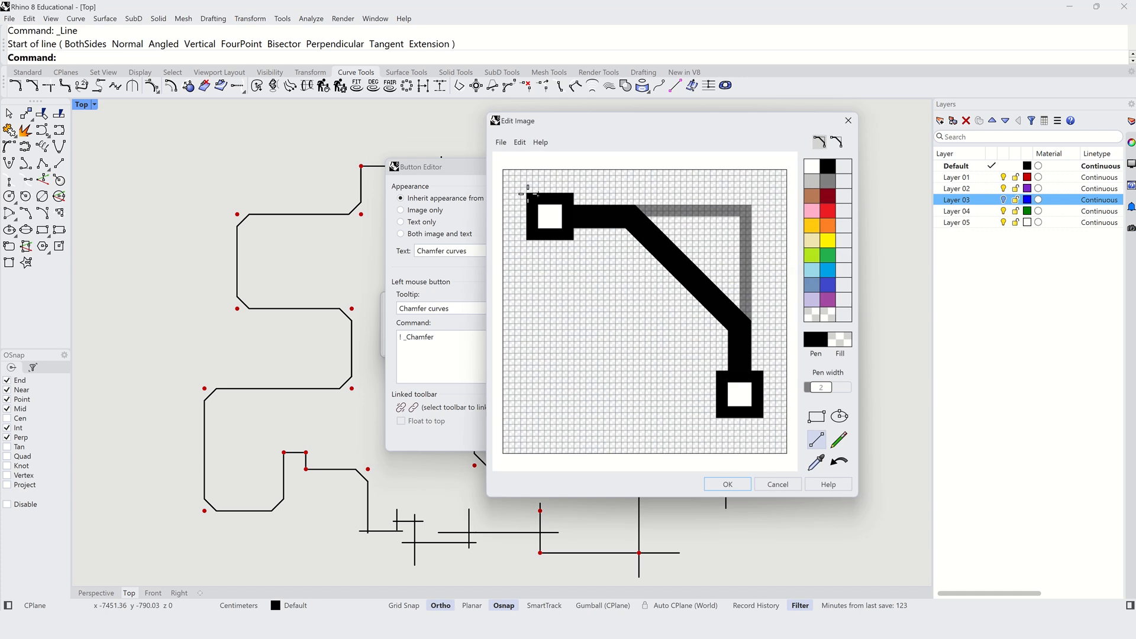
left_click(520, 142)
left_click(543, 187)
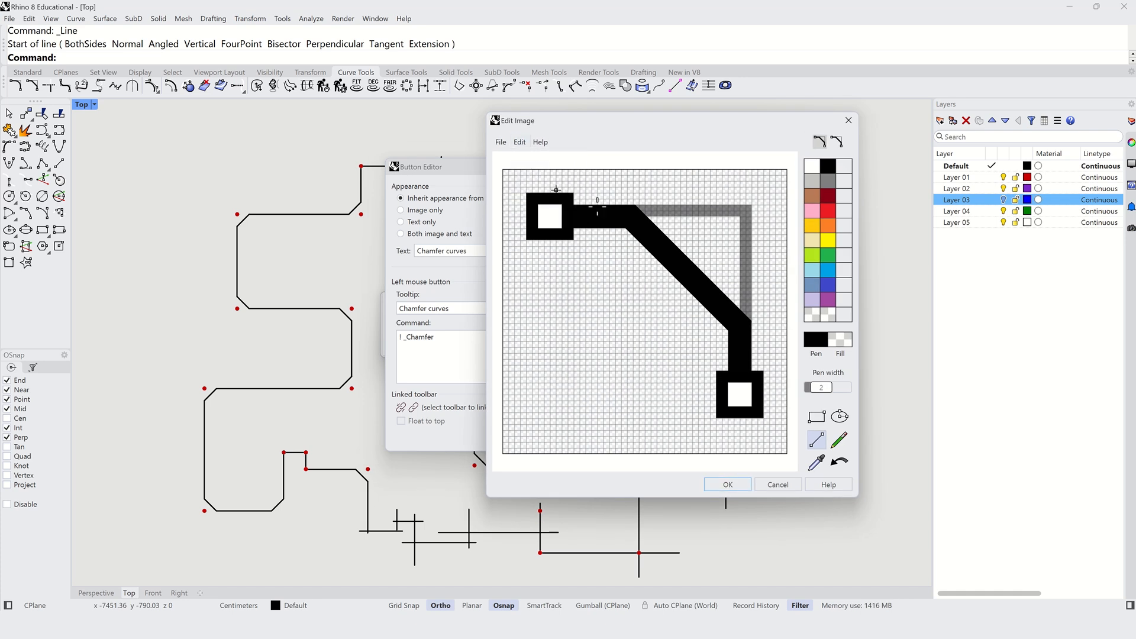
left_click(727, 484)
left_click(673, 438)
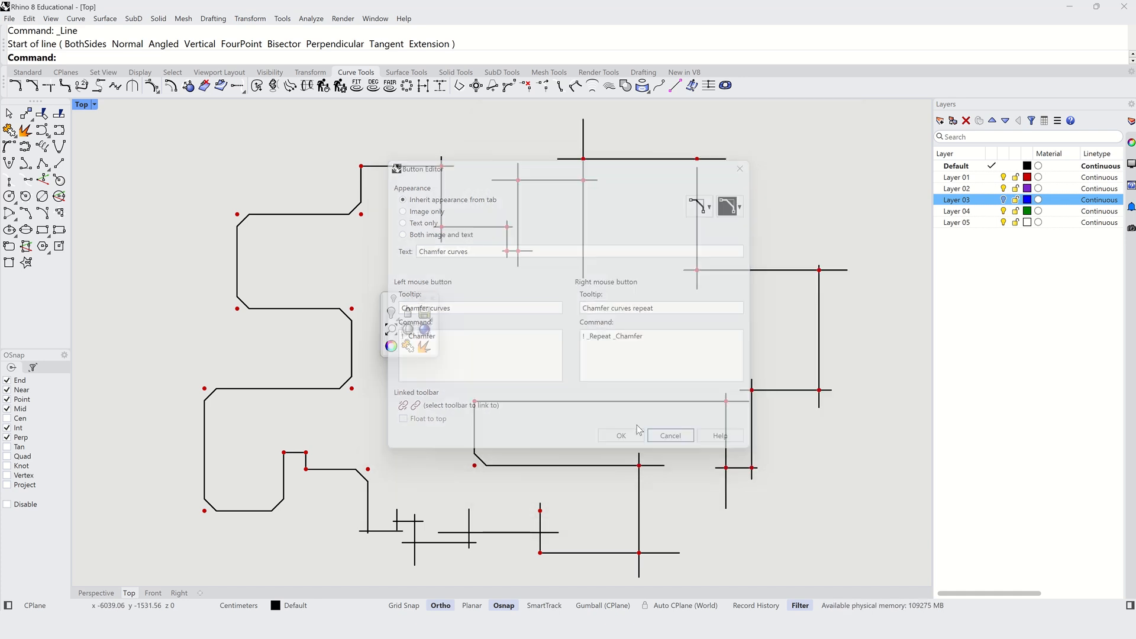
- Replace the blue sphere image of the floating toolbar's new Chamfer button with the copied chamfer icon and accept the changes
right_click(434, 333, "shift")
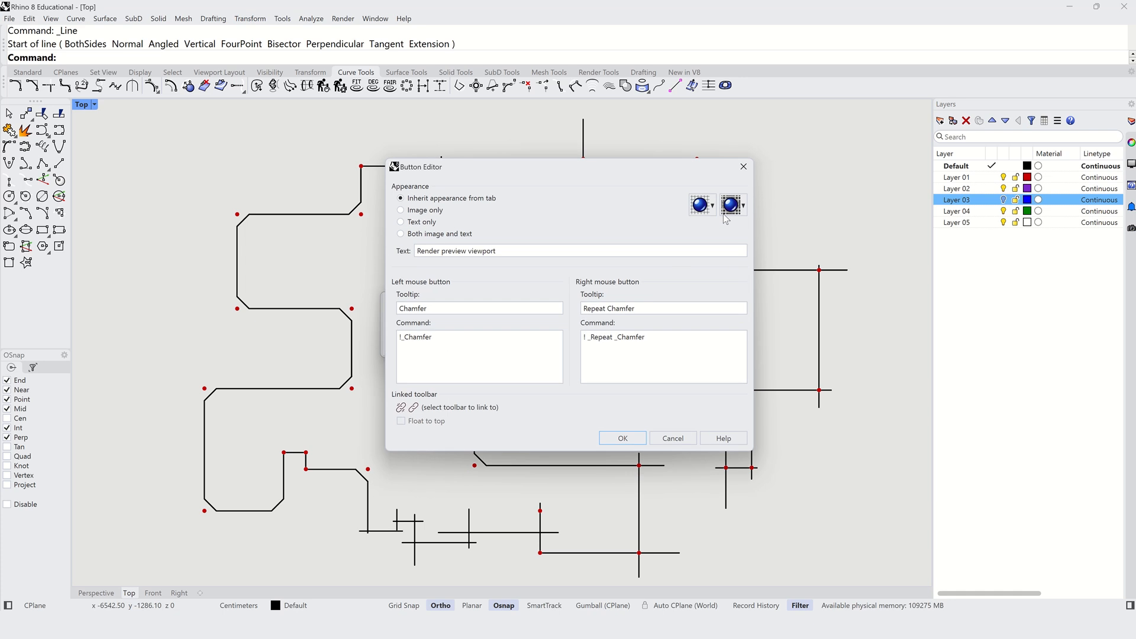
left_click(700, 205)
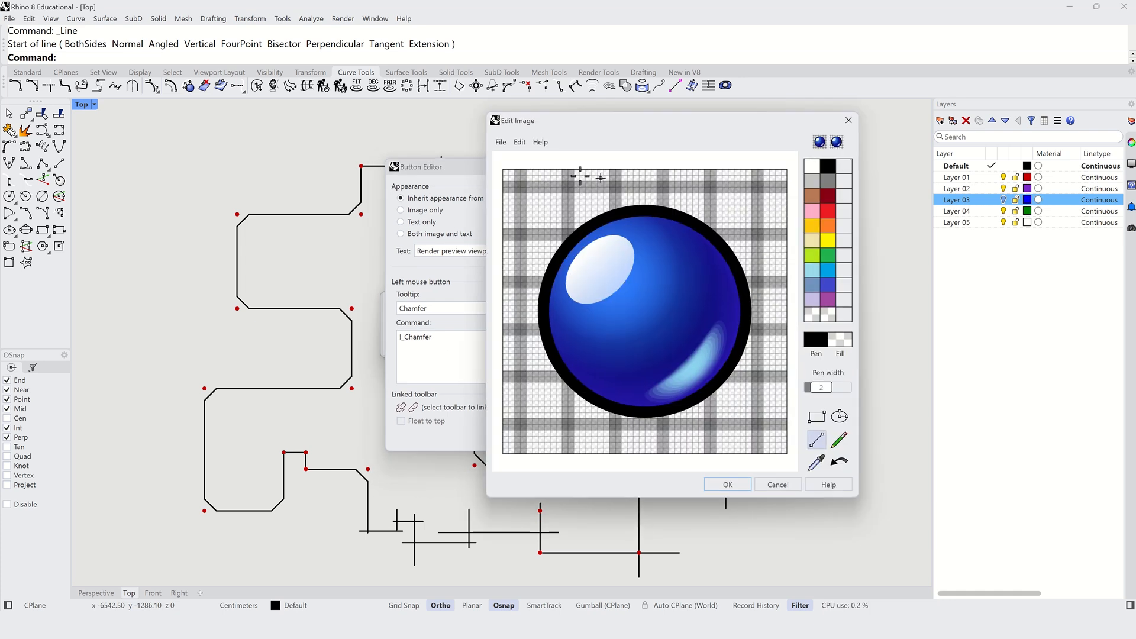
left_click(519, 143)
left_click(543, 200)
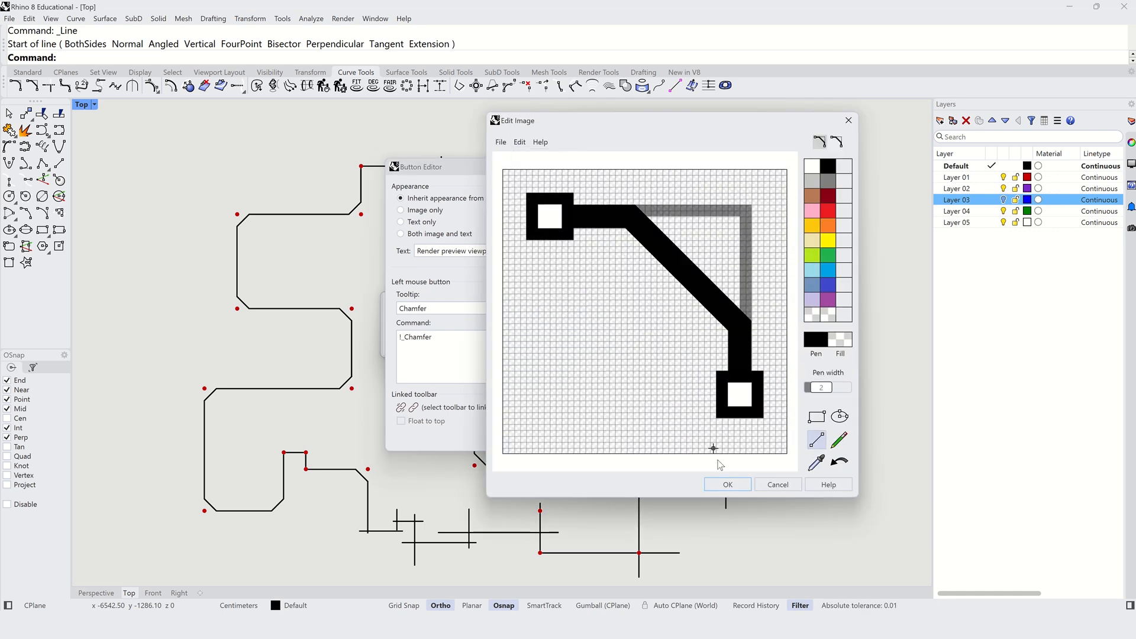
left_click(728, 484)
left_click(623, 438)
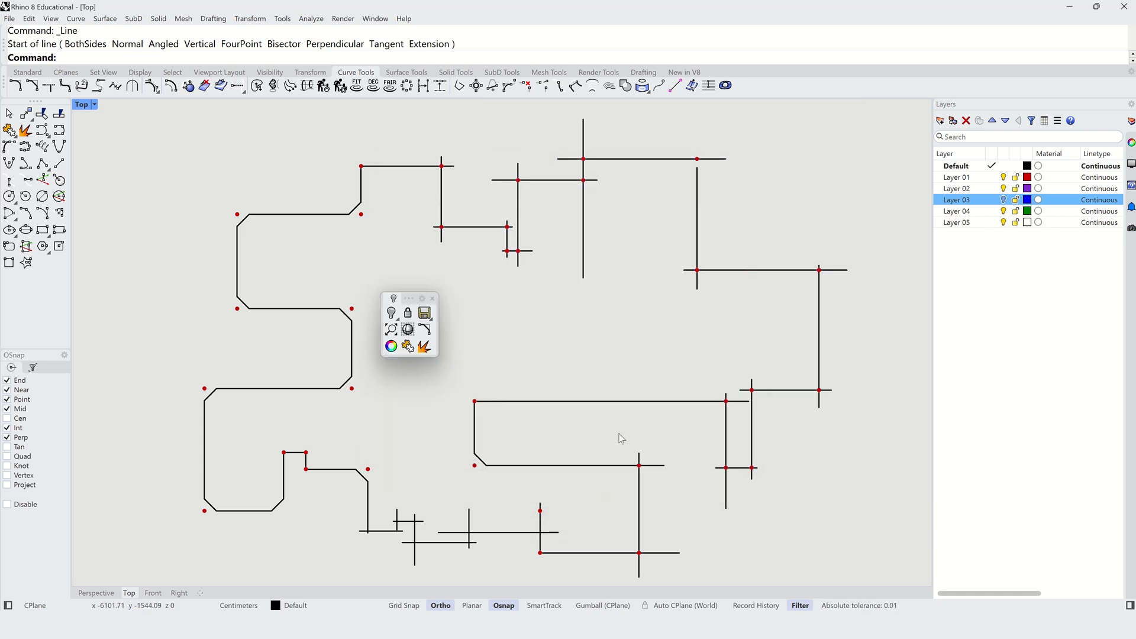